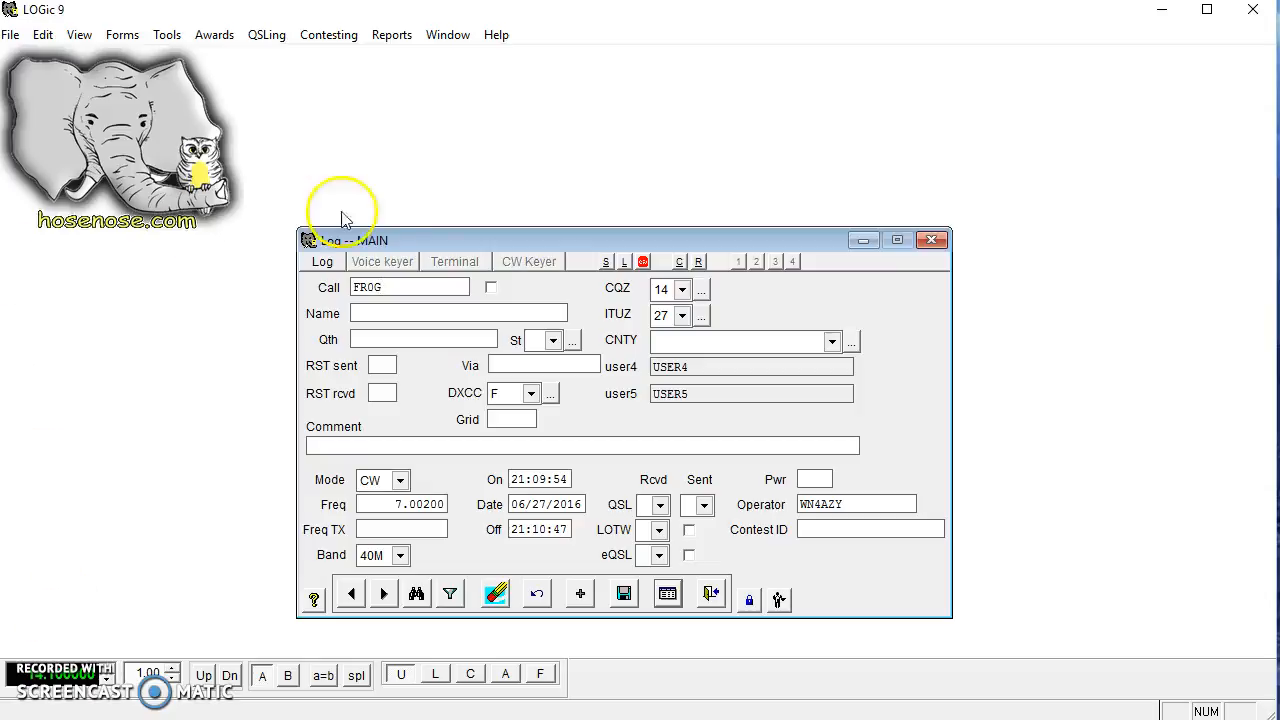
Reposition the Log -- MAIN form, confirm DXCC prefix F shows France, and open the Forms menu.
left_click_drag(447, 237, 438, 143)
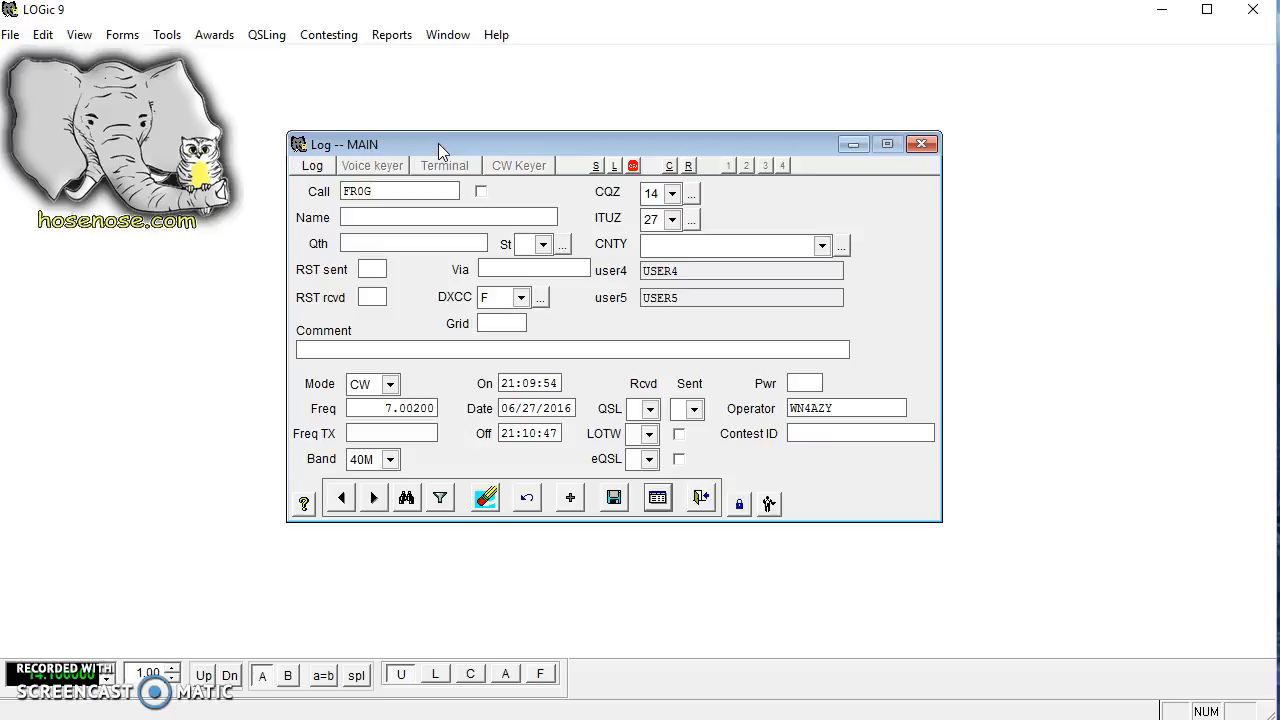
left_click_drag(438, 143, 429, 184)
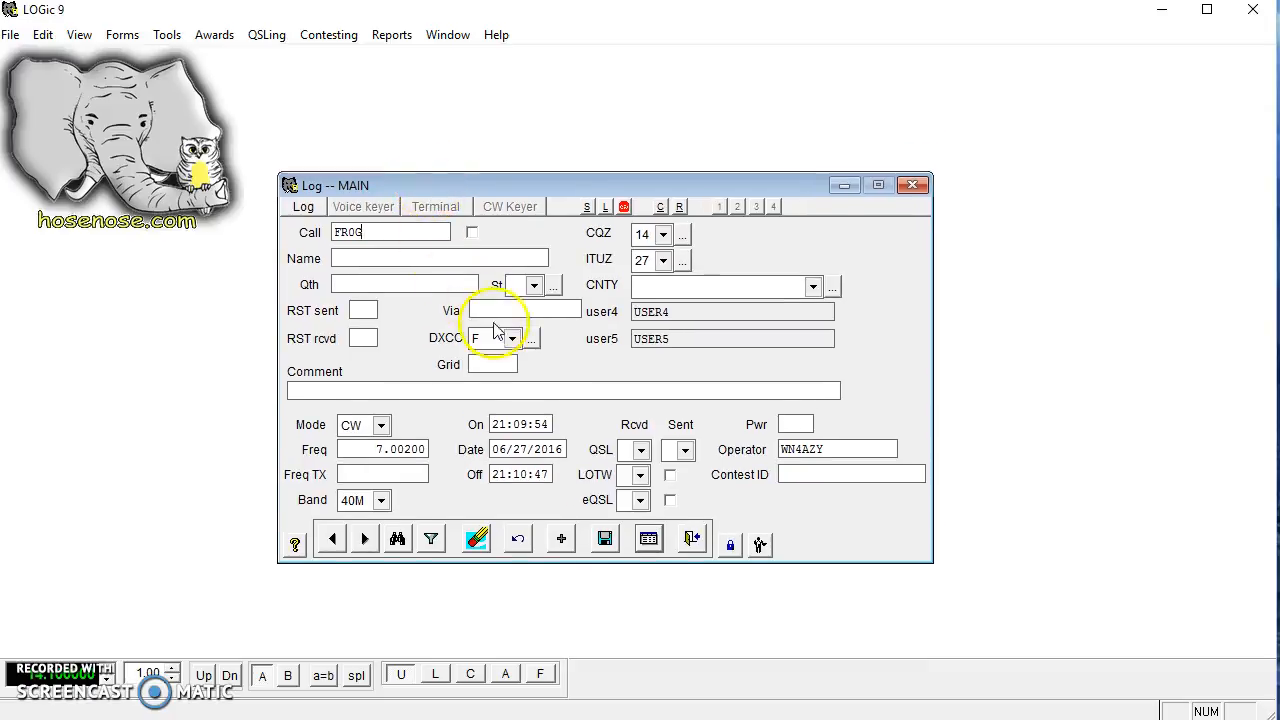
mouse_move(492, 340)
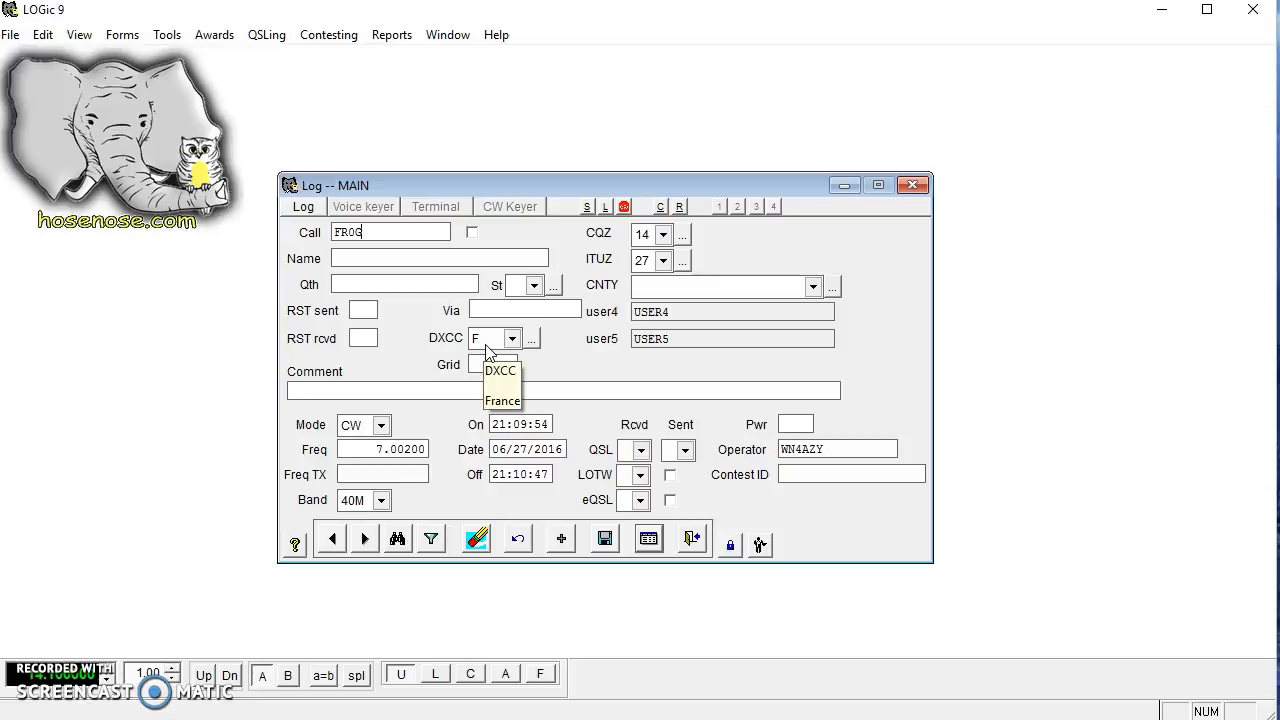
left_click(123, 38)
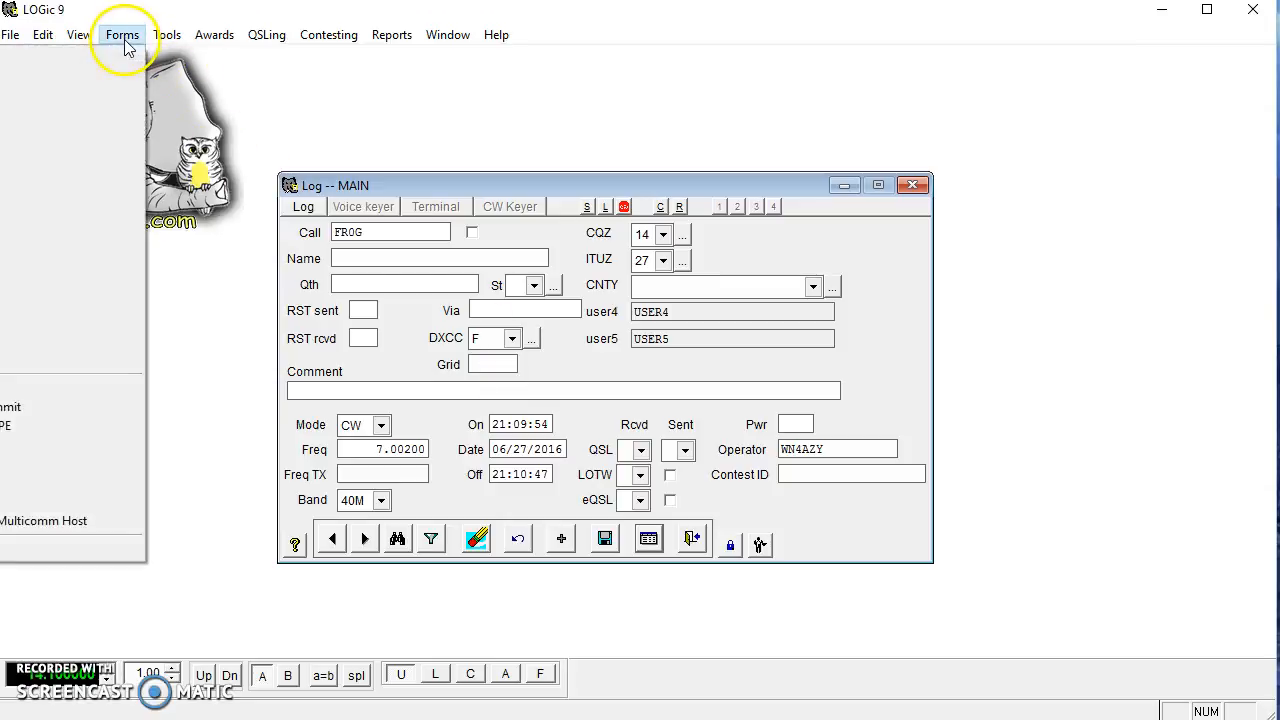
Open the Info form beside the log and step back to the W1AW contact on 40M SSTV.
left_click(81, 88)
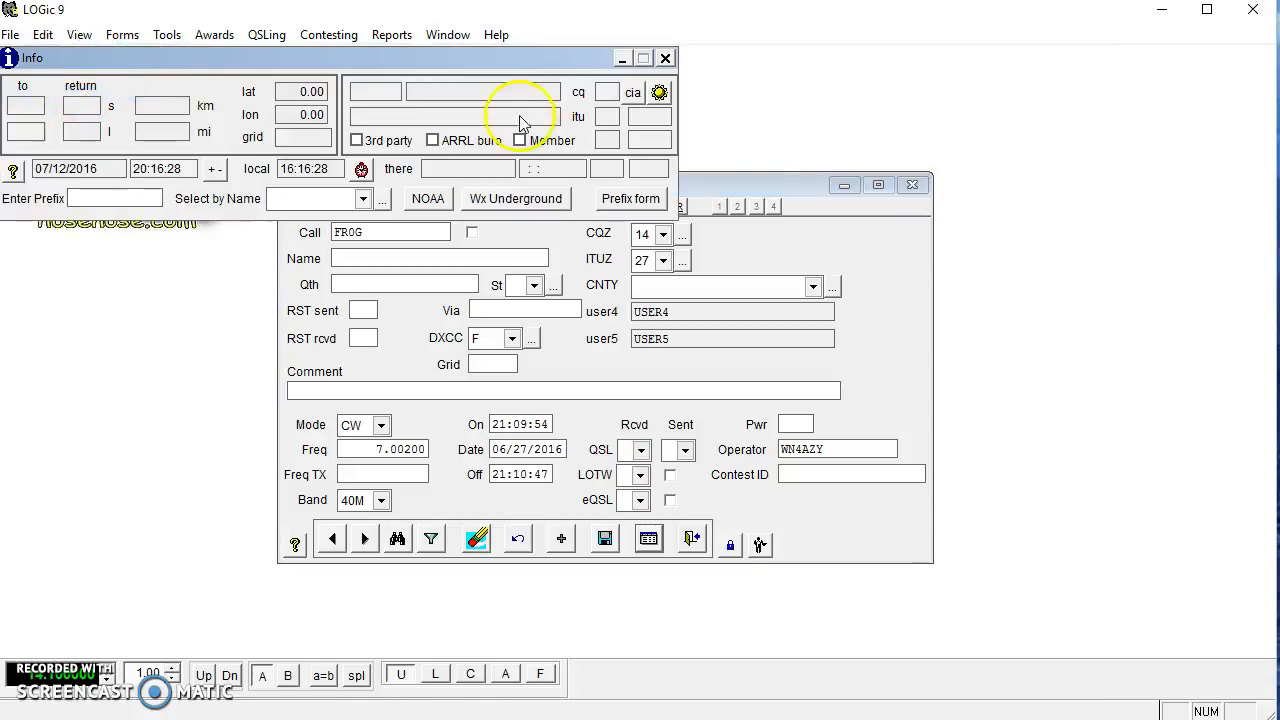
left_click_drag(758, 189, 801, 249)
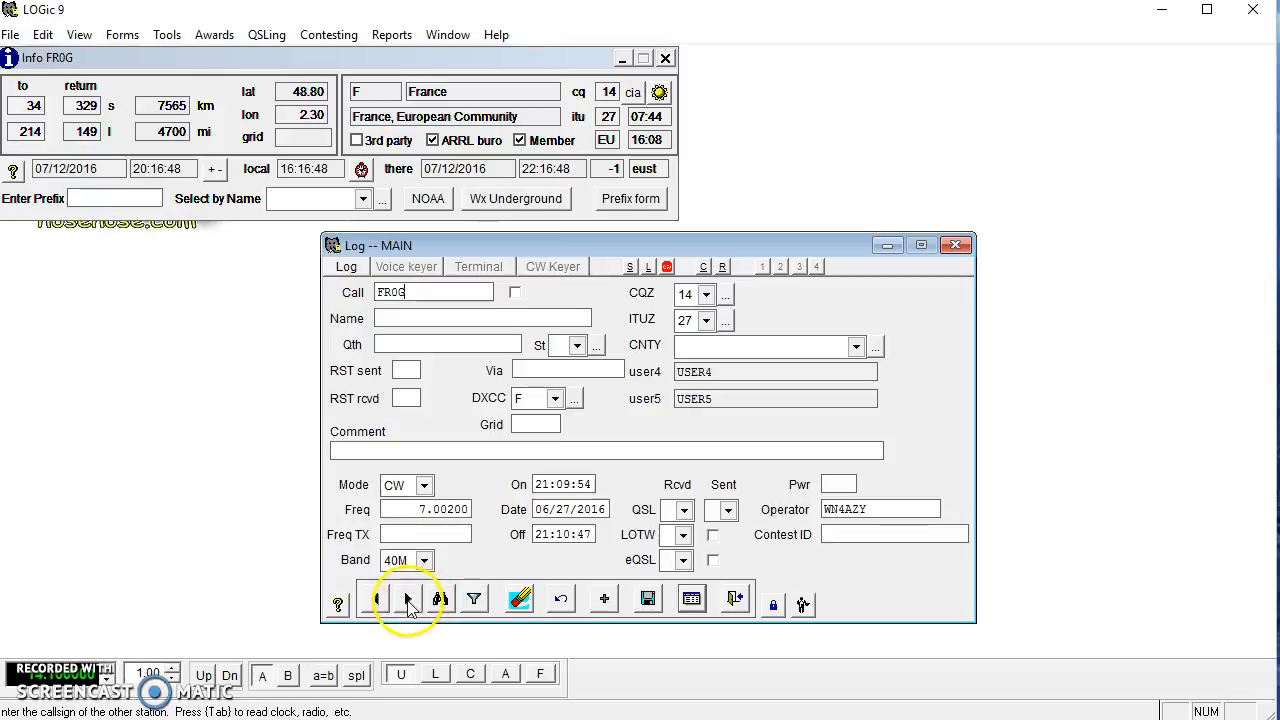
left_click(408, 602)
left_click(376, 600)
left_click(376, 600)
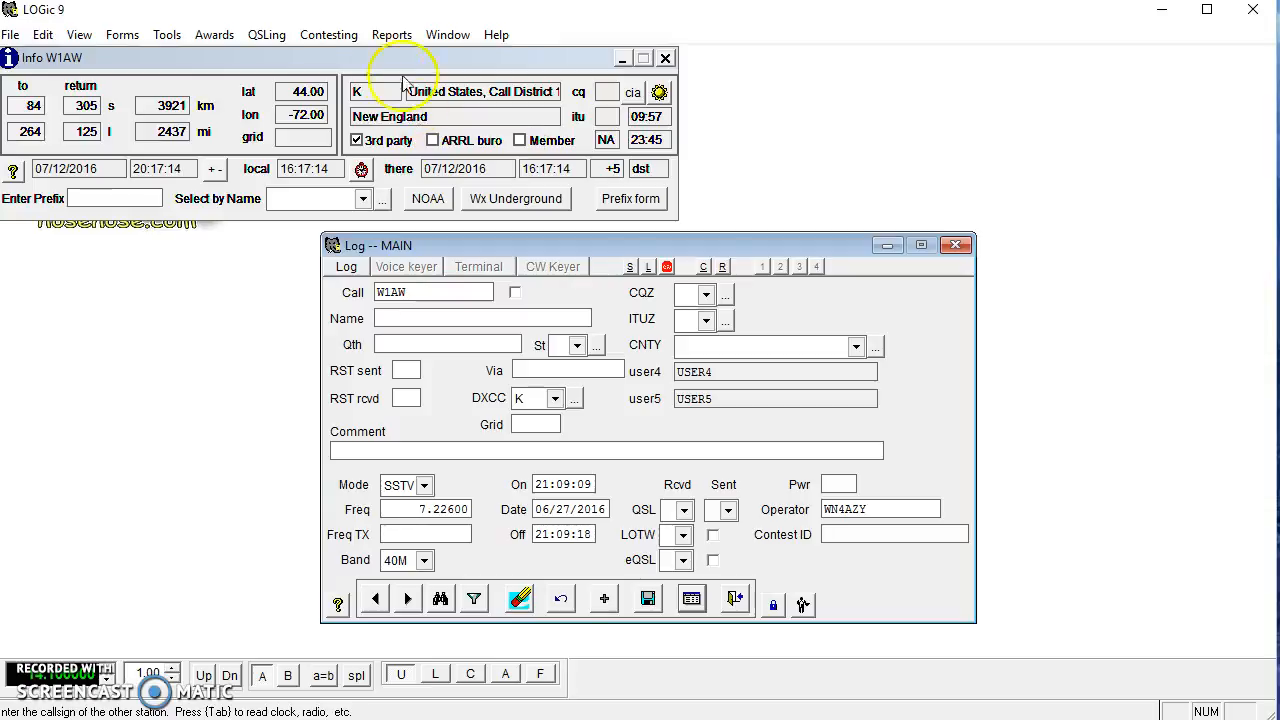
Open the Spot Log, look up the VP9KD spot in Info, and widen the Descr column.
left_click(125, 40)
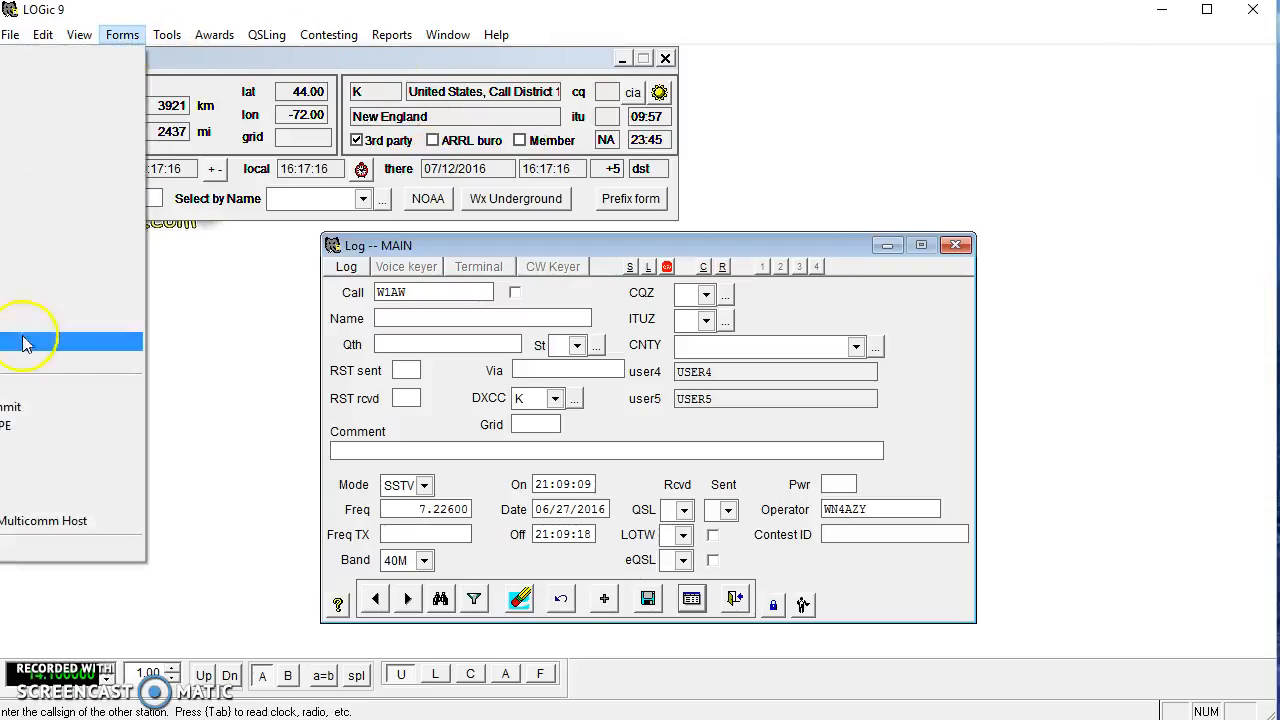
left_click(28, 398)
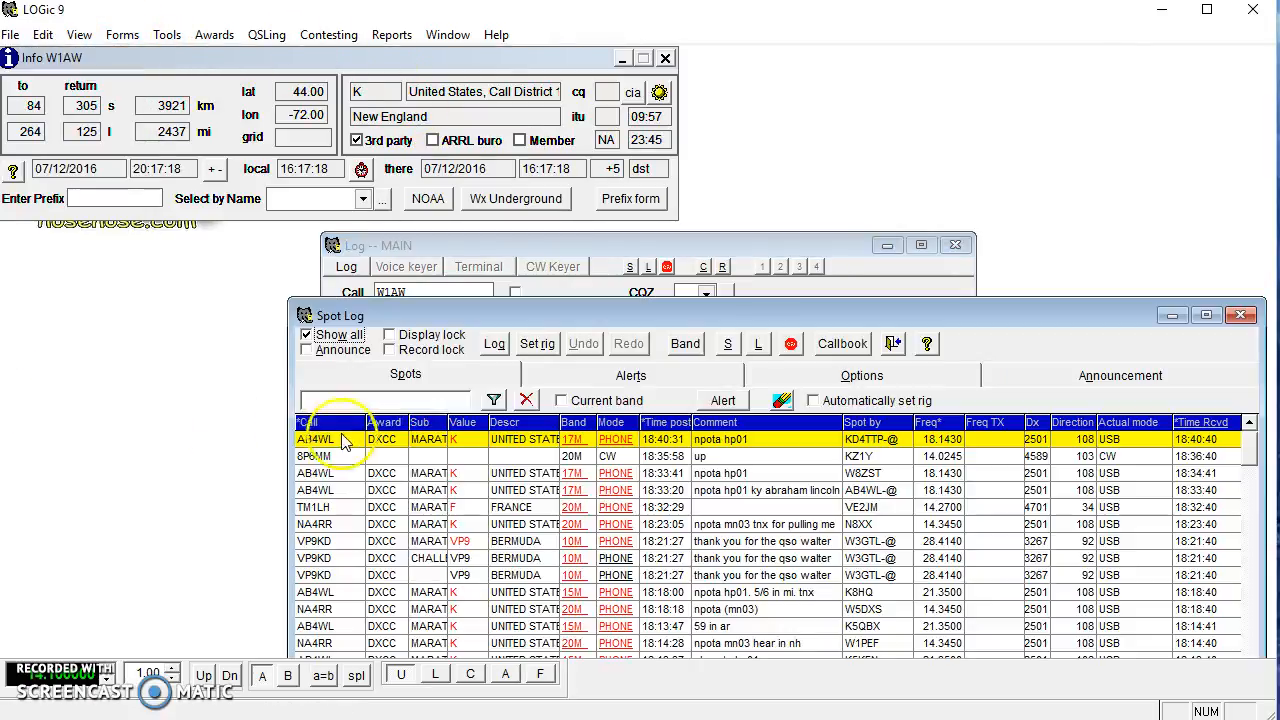
left_click(385, 557)
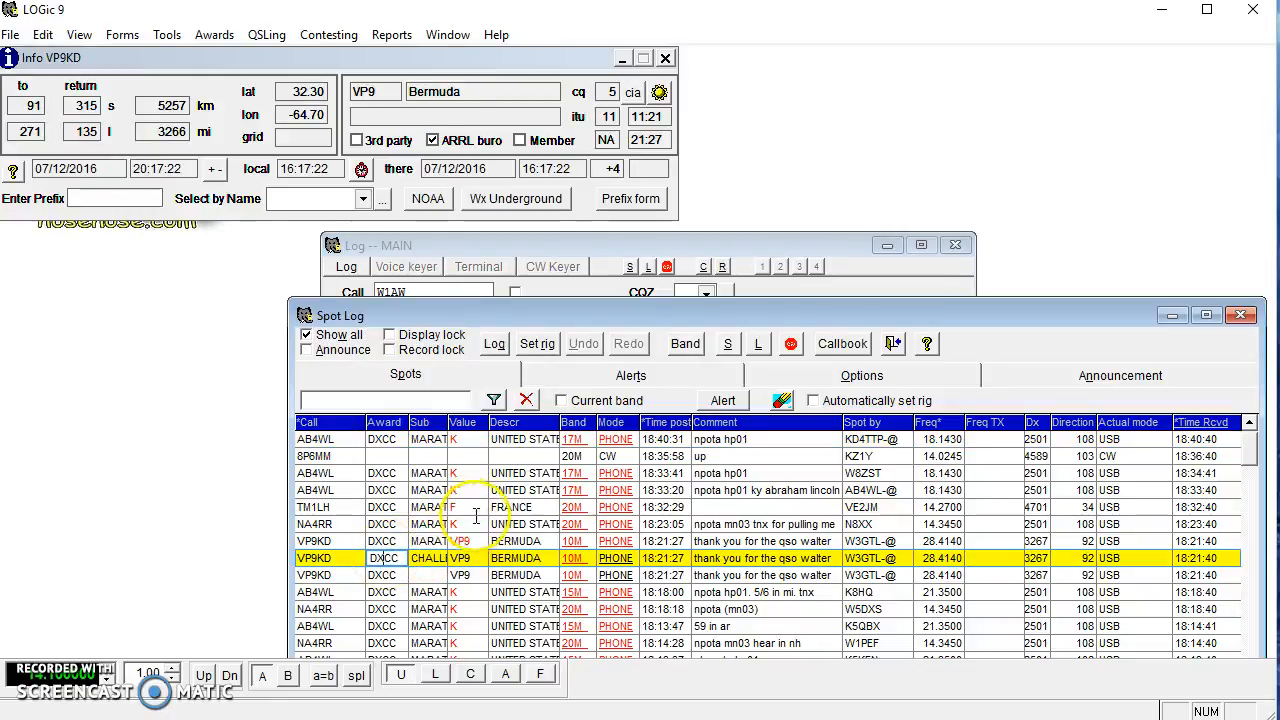
left_click_drag(560, 421, 578, 418)
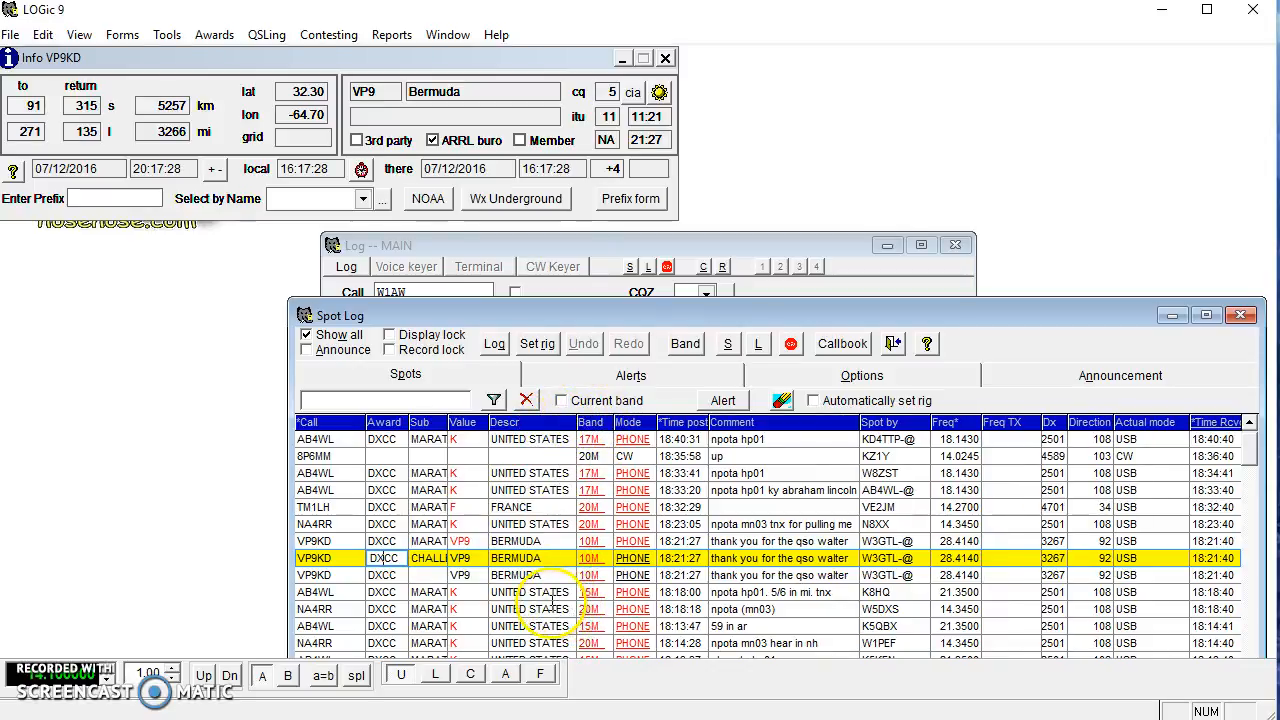
left_click_drag(530, 325, 515, 149)
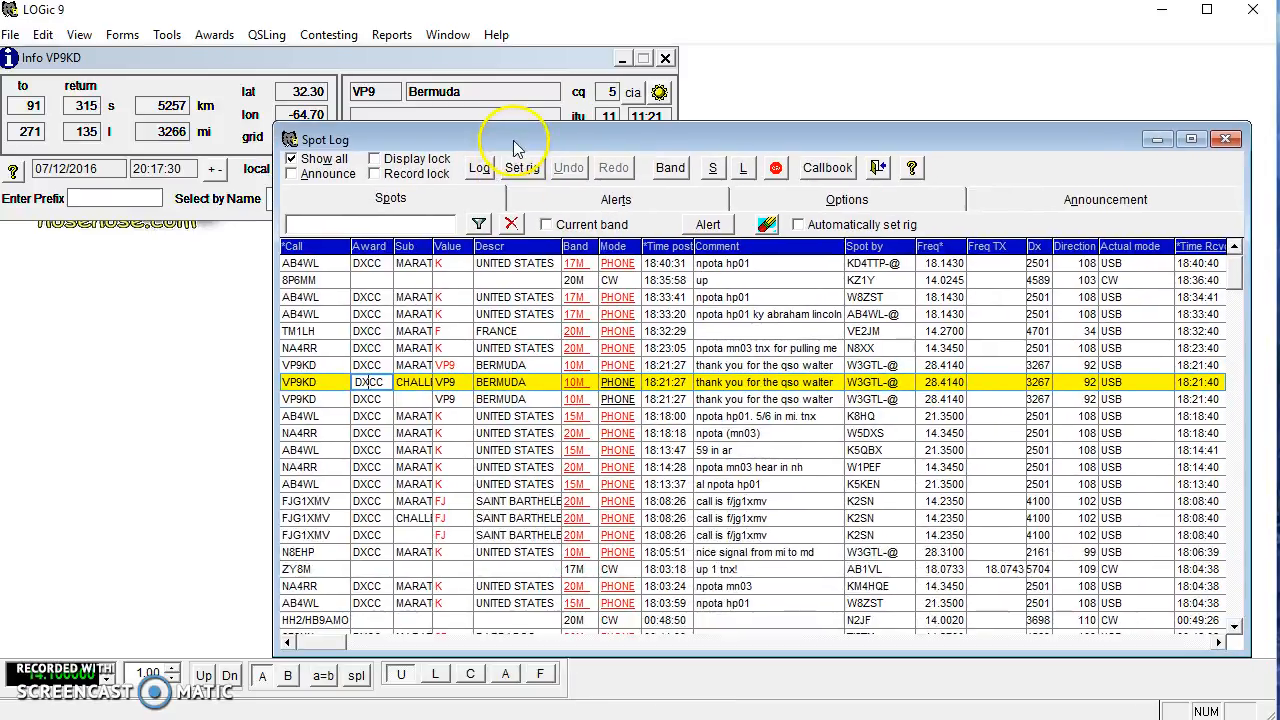
scroll(425, 478, "down", 5)
scroll(425, 478, "down", 10)
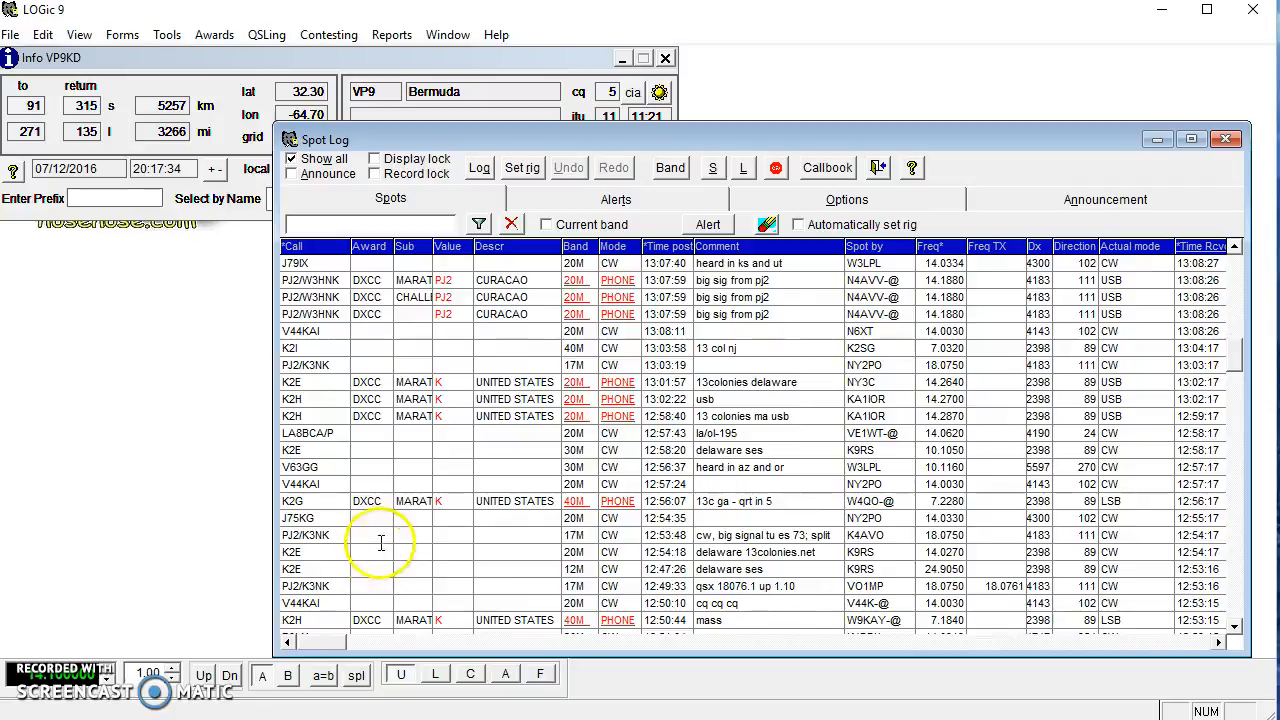
scroll(424, 480, "down", 10)
scroll(400, 510, "up", 3)
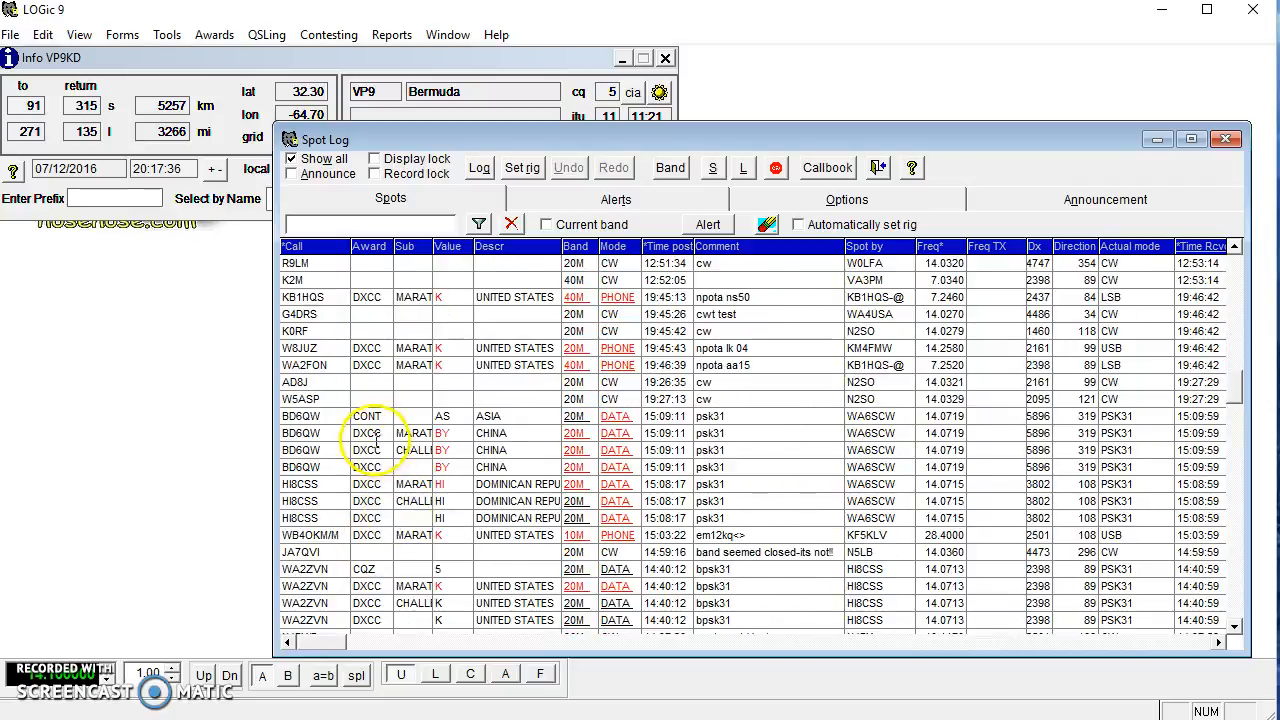
left_click(368, 418)
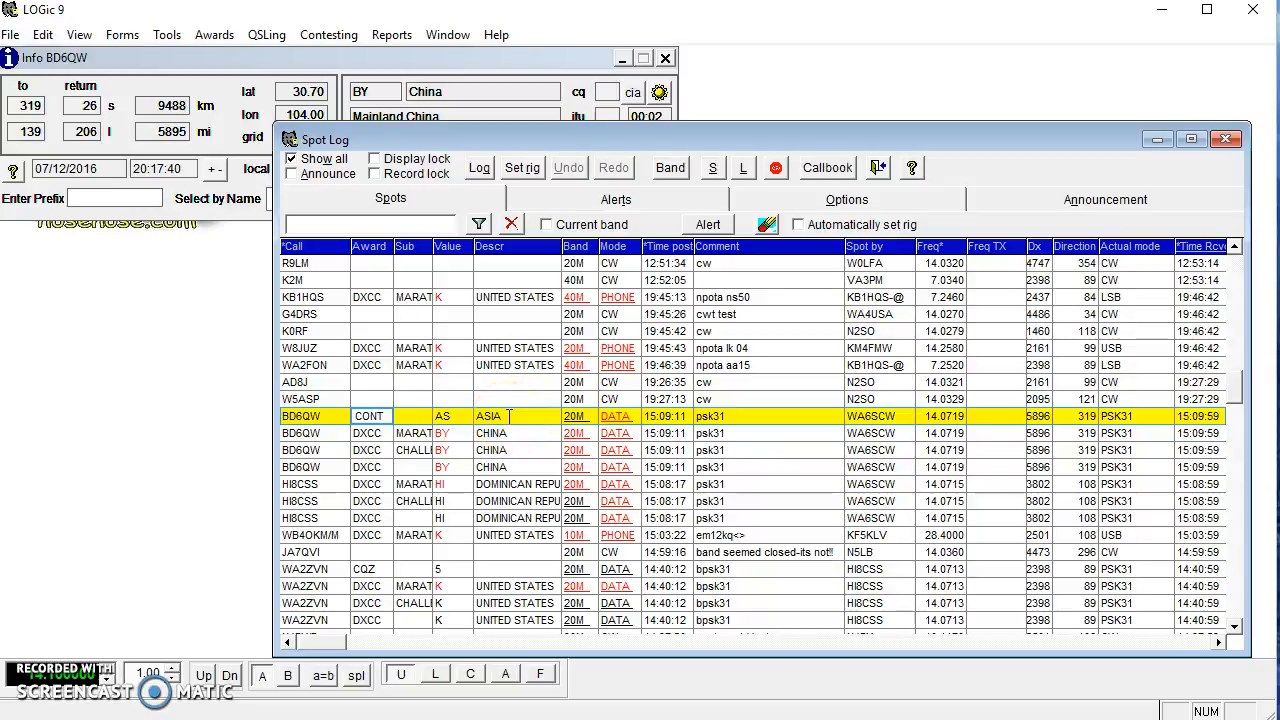
left_click(377, 568)
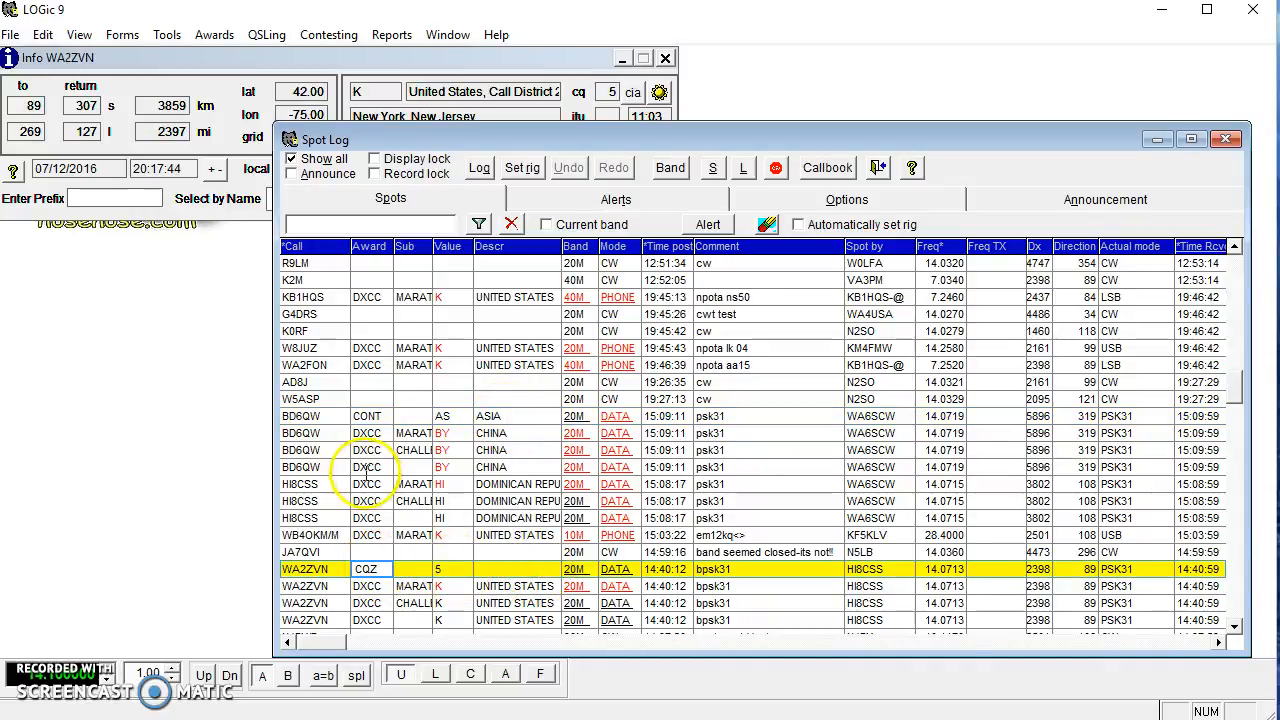
left_click(369, 467)
left_click(382, 499)
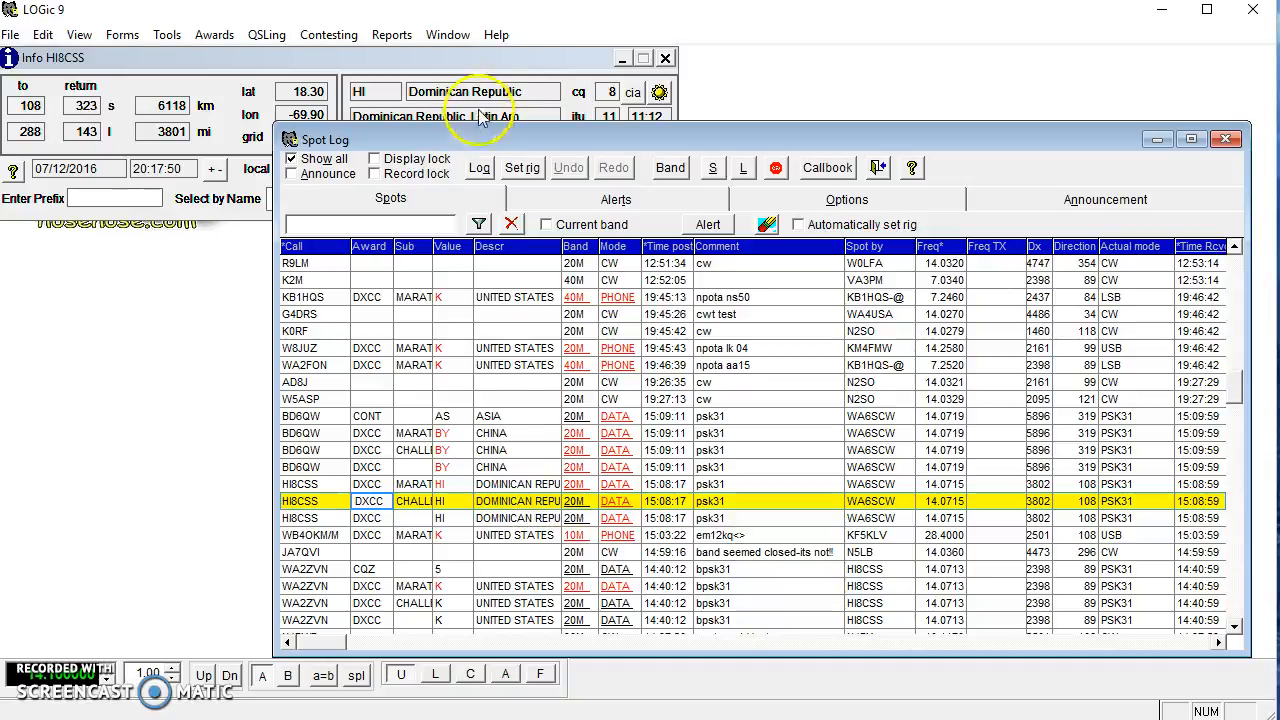
left_click(410, 365)
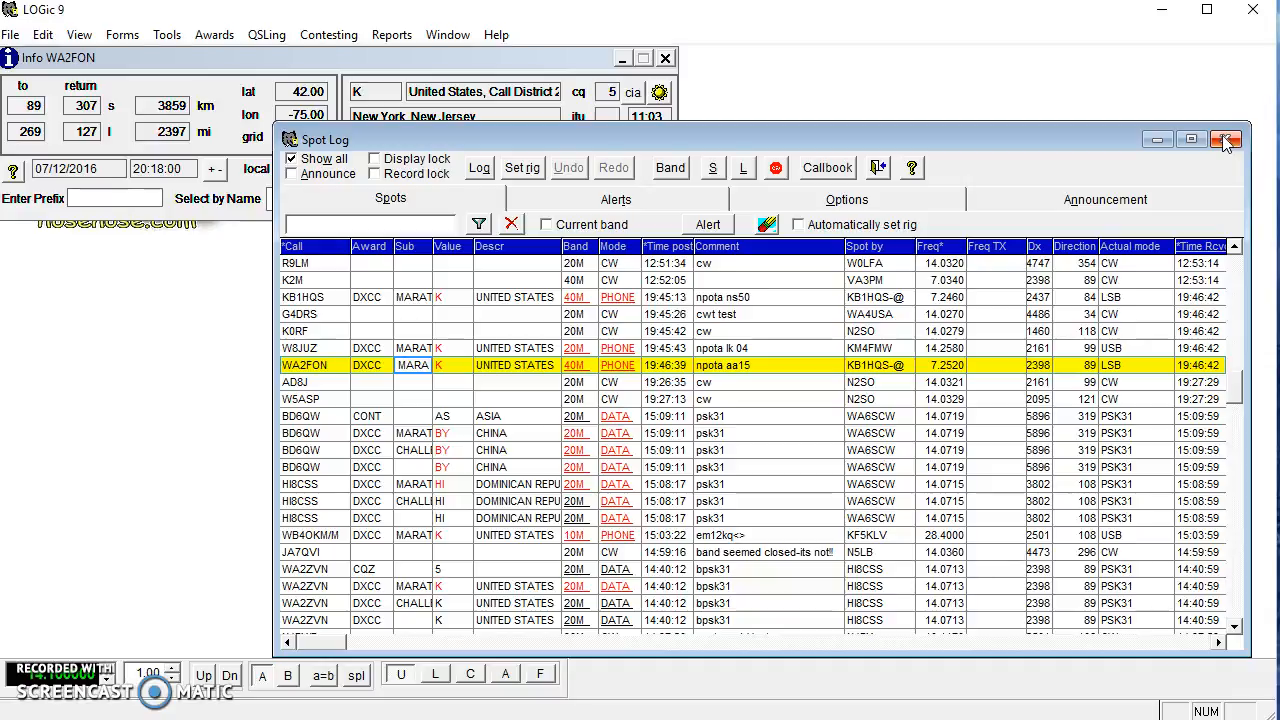
Minimize the Spot Log to reveal the W1AW log form and open the log field definitions from Tools.
left_click(1157, 139)
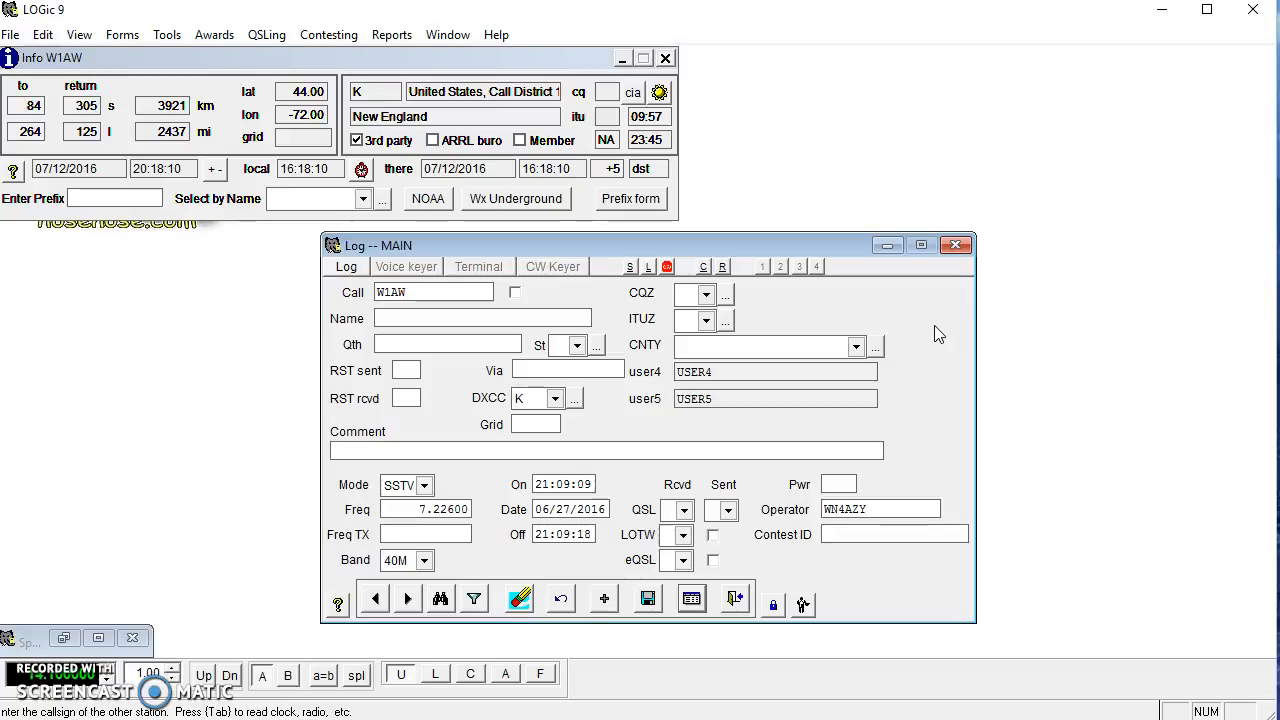
left_click(671, 200)
left_click(169, 41)
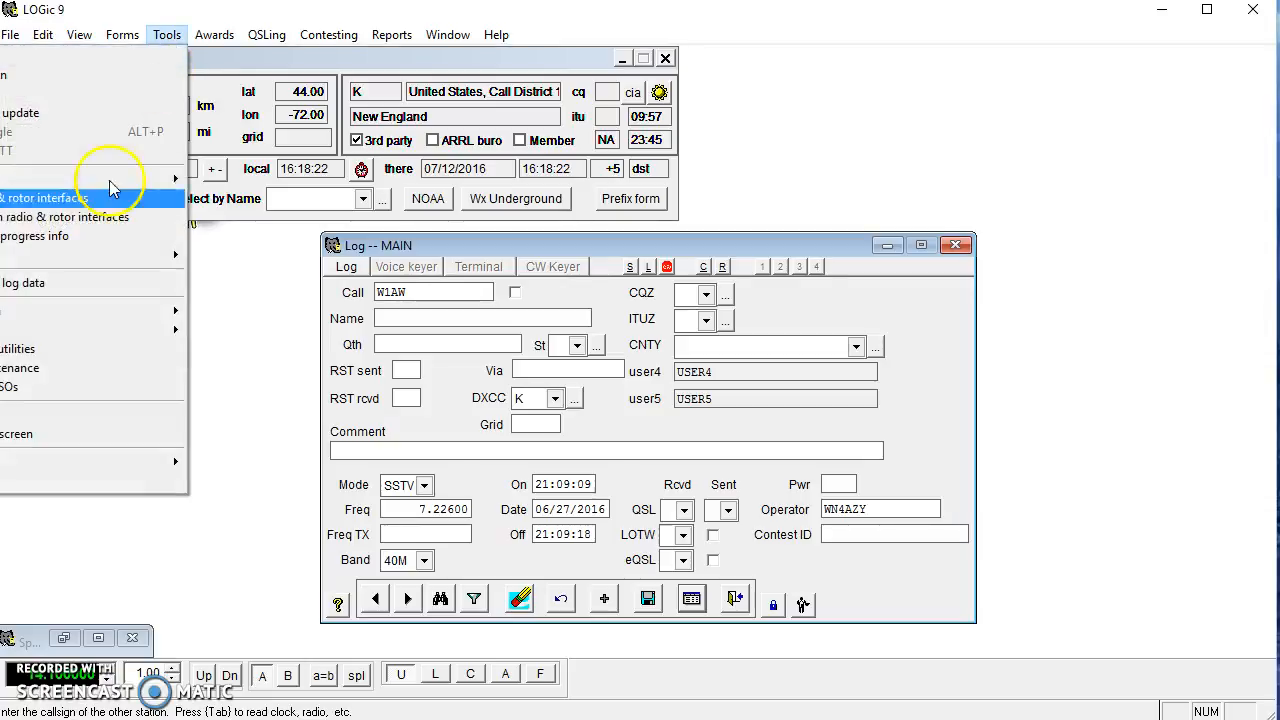
mouse_move(108, 184)
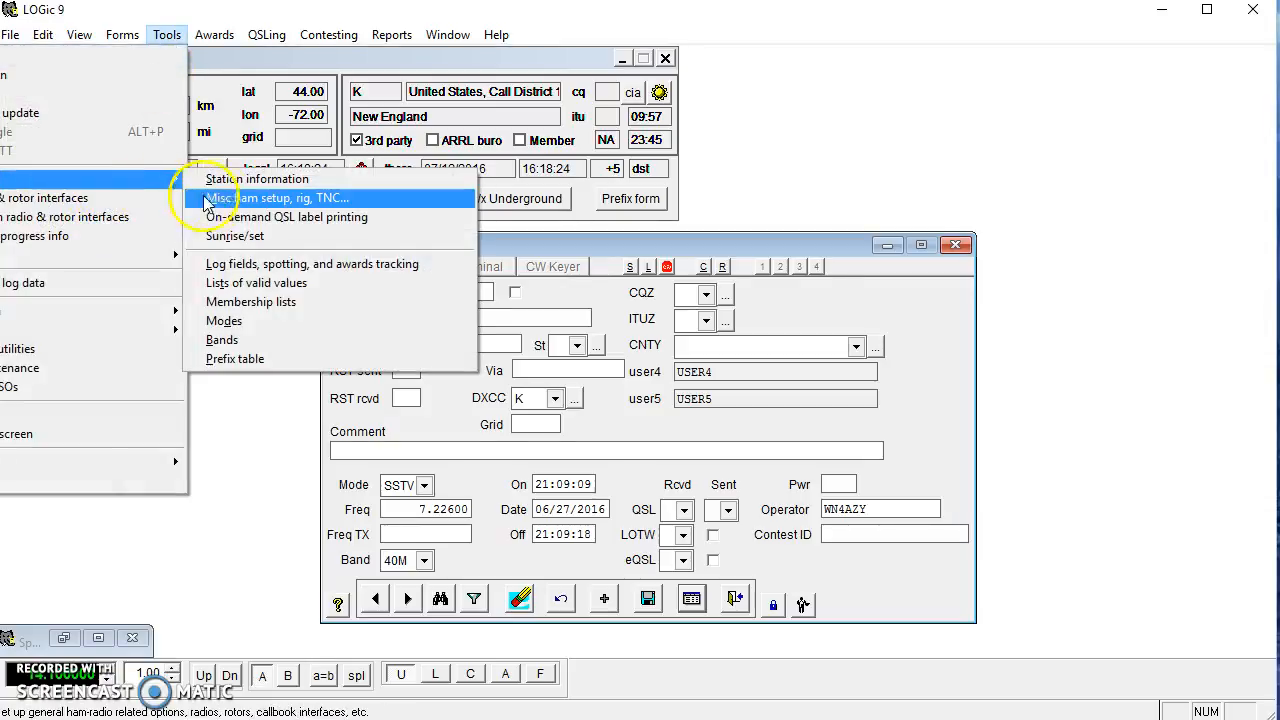
left_click(286, 266)
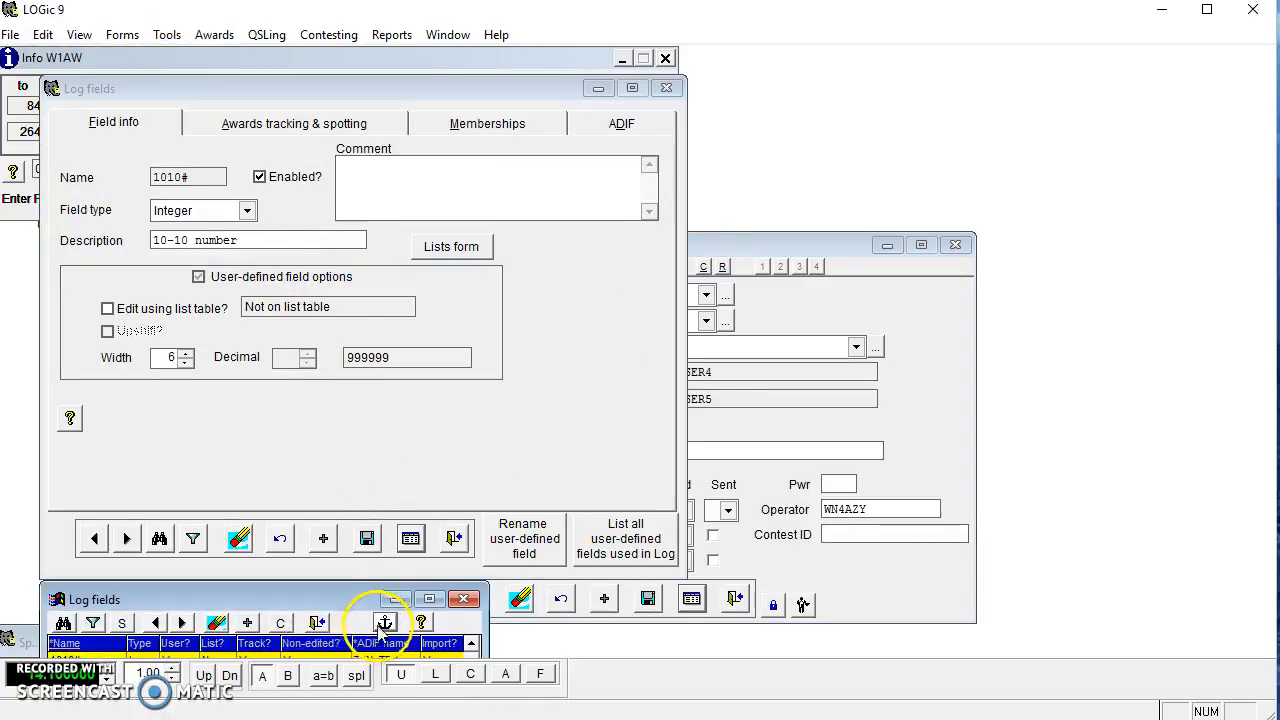
Move the Log fields list to the centre of the screen and adjust its scroll position.
left_click_drag(404, 592, 952, 357)
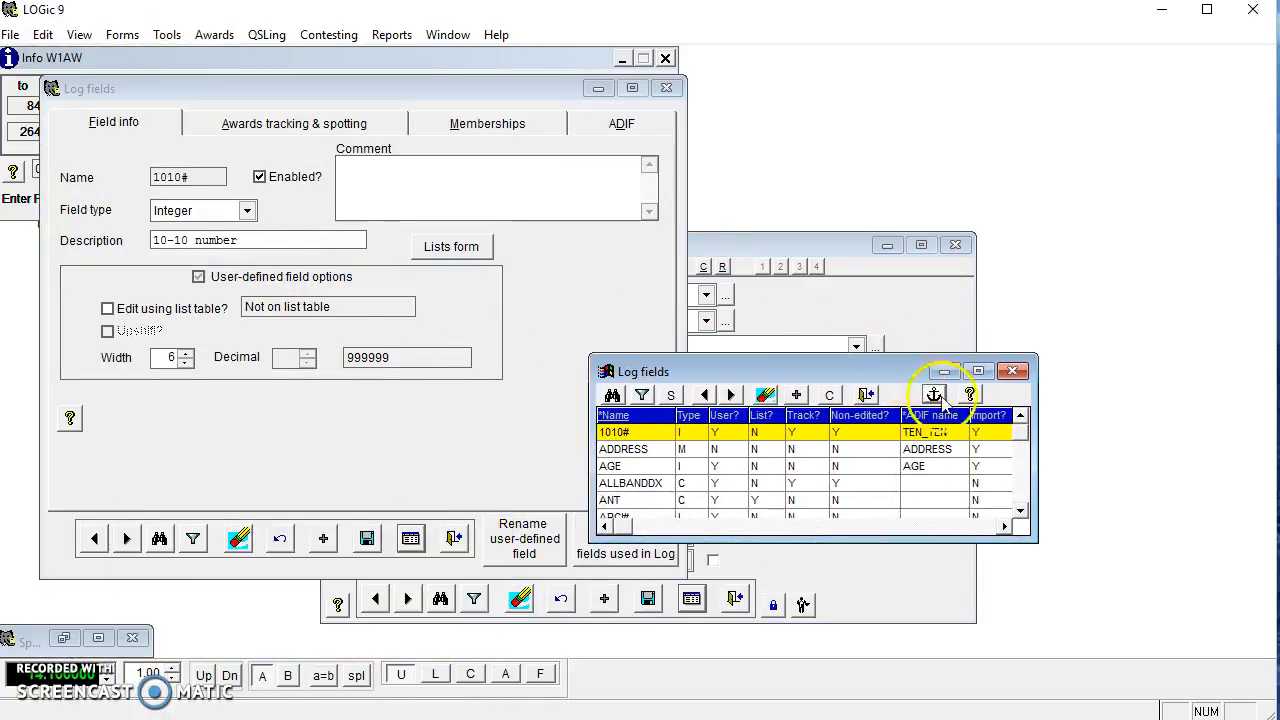
left_click_drag(1026, 515, 1027, 517)
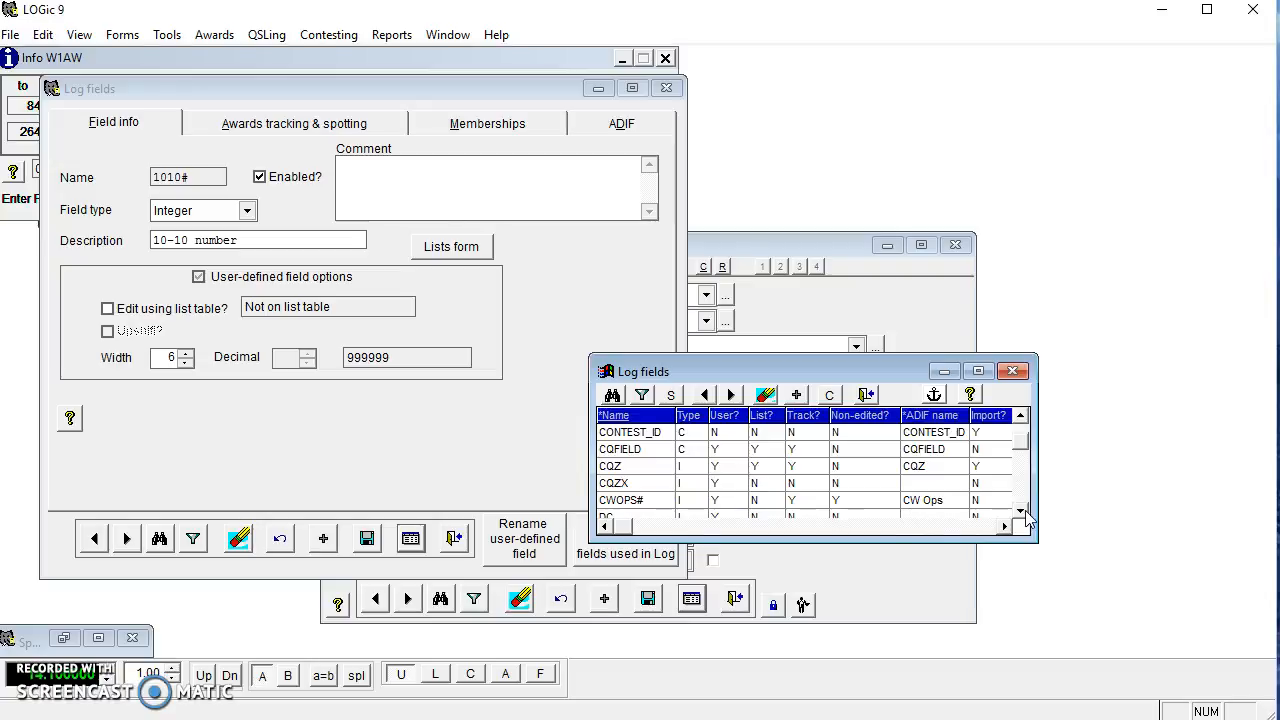
left_click_drag(1027, 517, 1027, 517)
left_click_drag(1020, 418, 1021, 426)
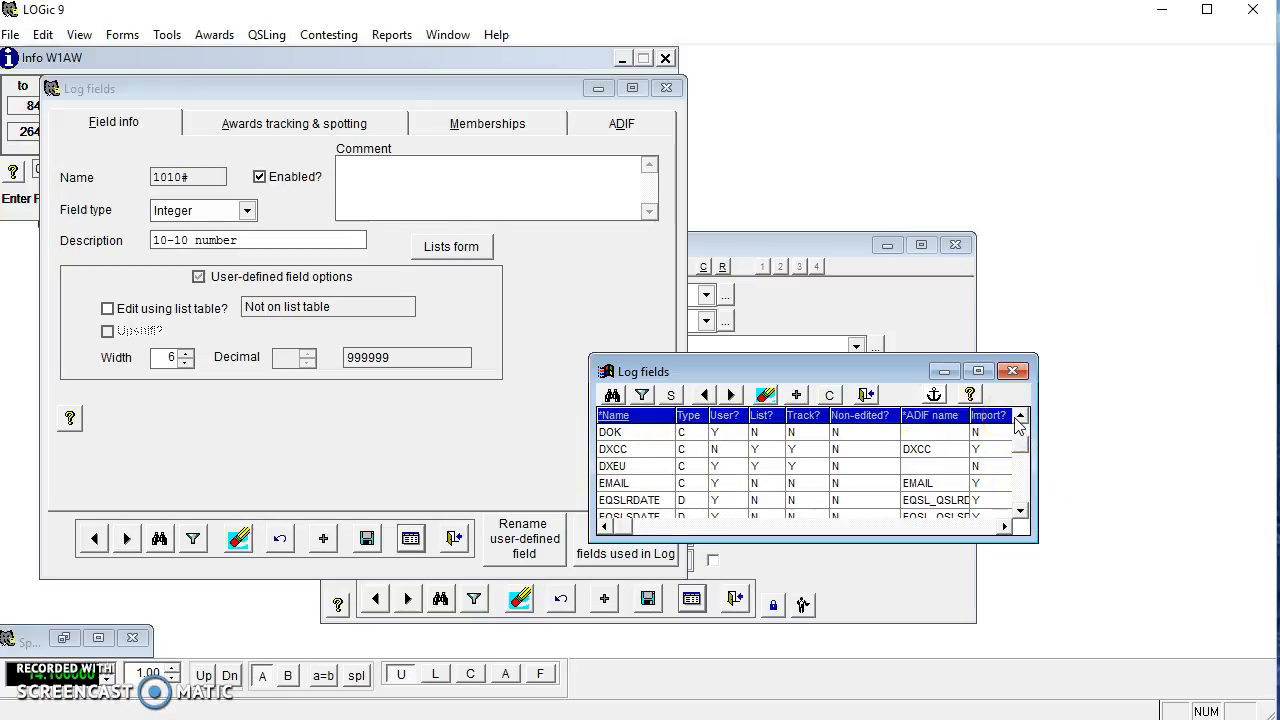
left_click(1019, 423)
Show the DXEU field, then the DXCC character field described as 'DXCC country prefix'.
left_click(731, 516)
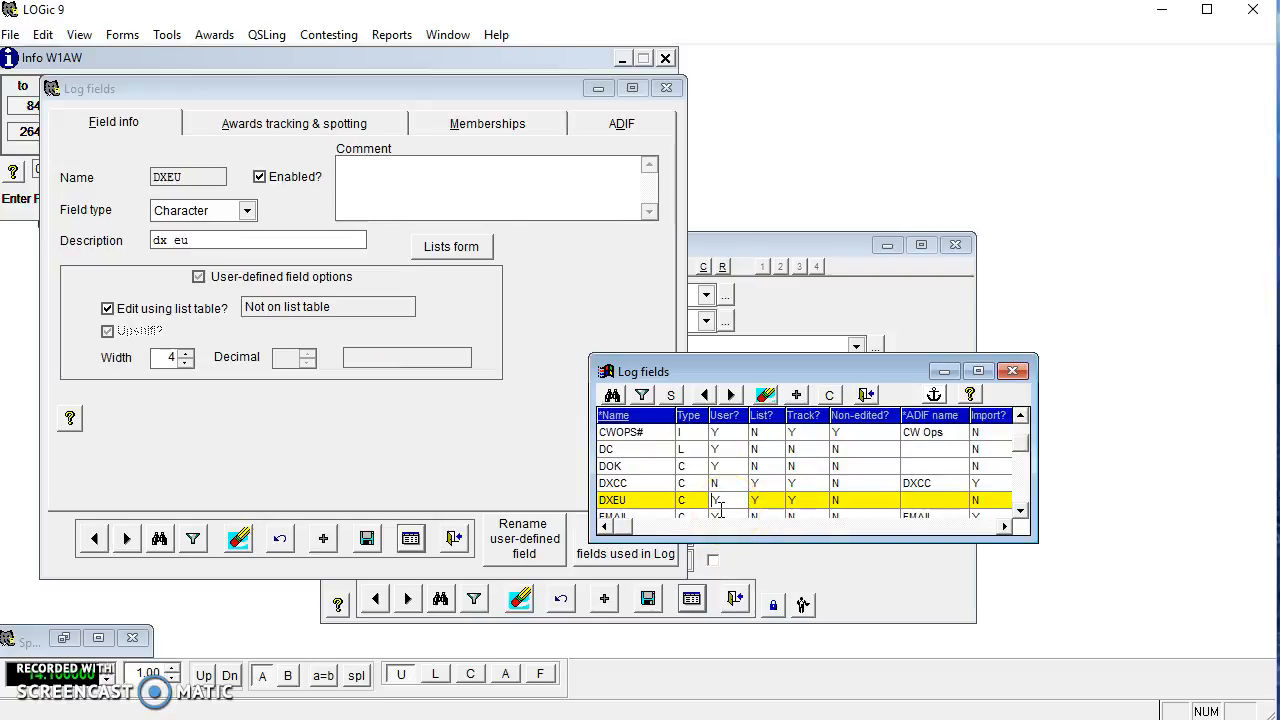
left_click(706, 484)
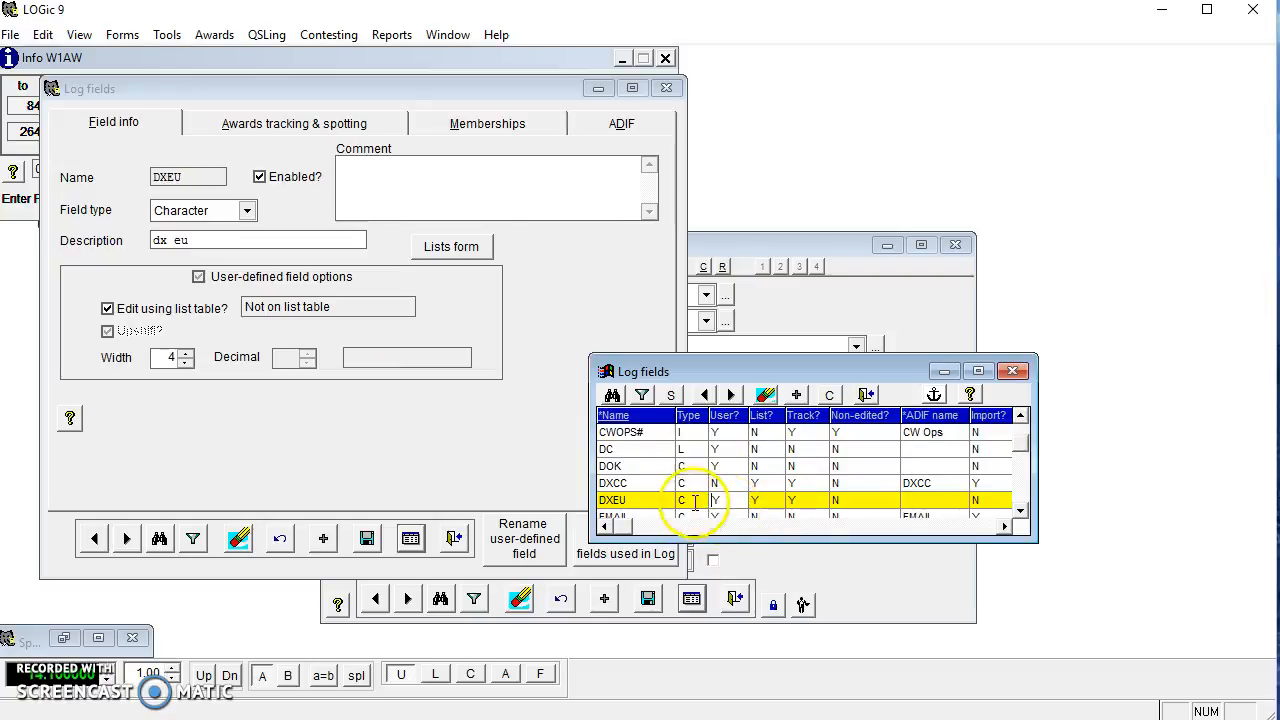
left_click(1001, 423)
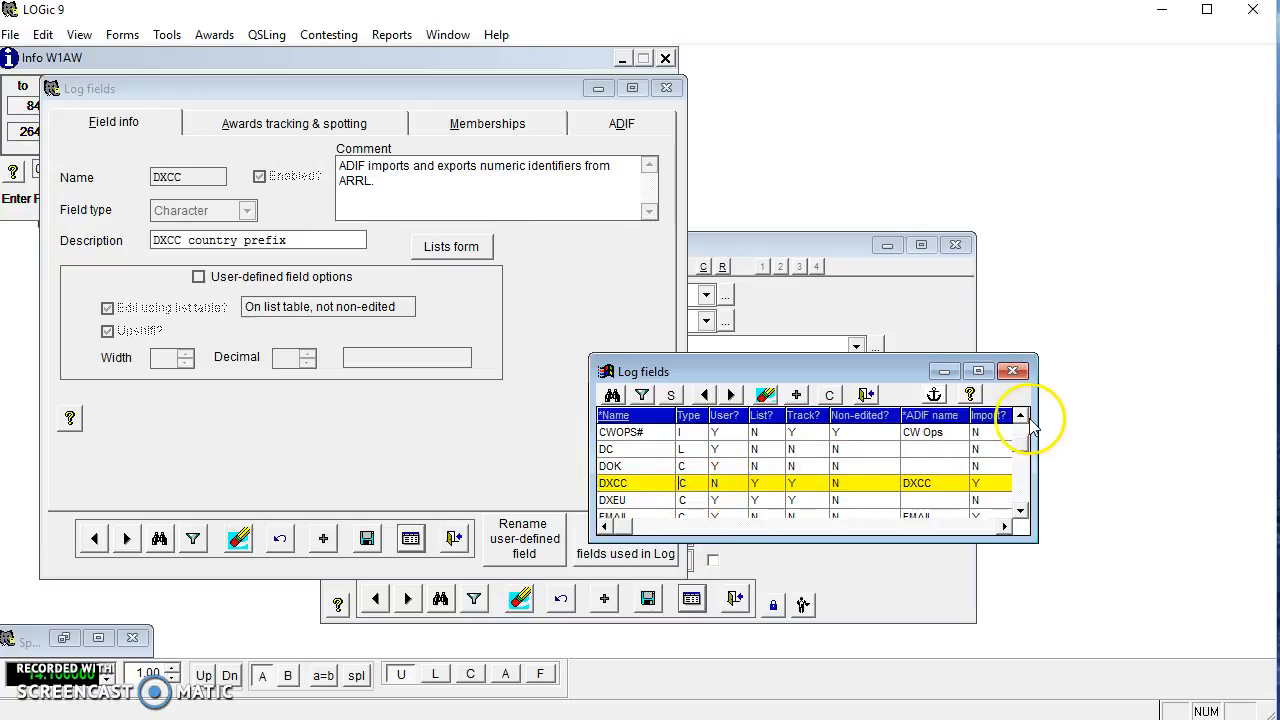
left_click(1021, 417)
left_click(1021, 417)
left_click(1021, 417)
left_click(1021, 417)
left_click(1021, 417)
left_click(1021, 417)
left_click(1021, 417)
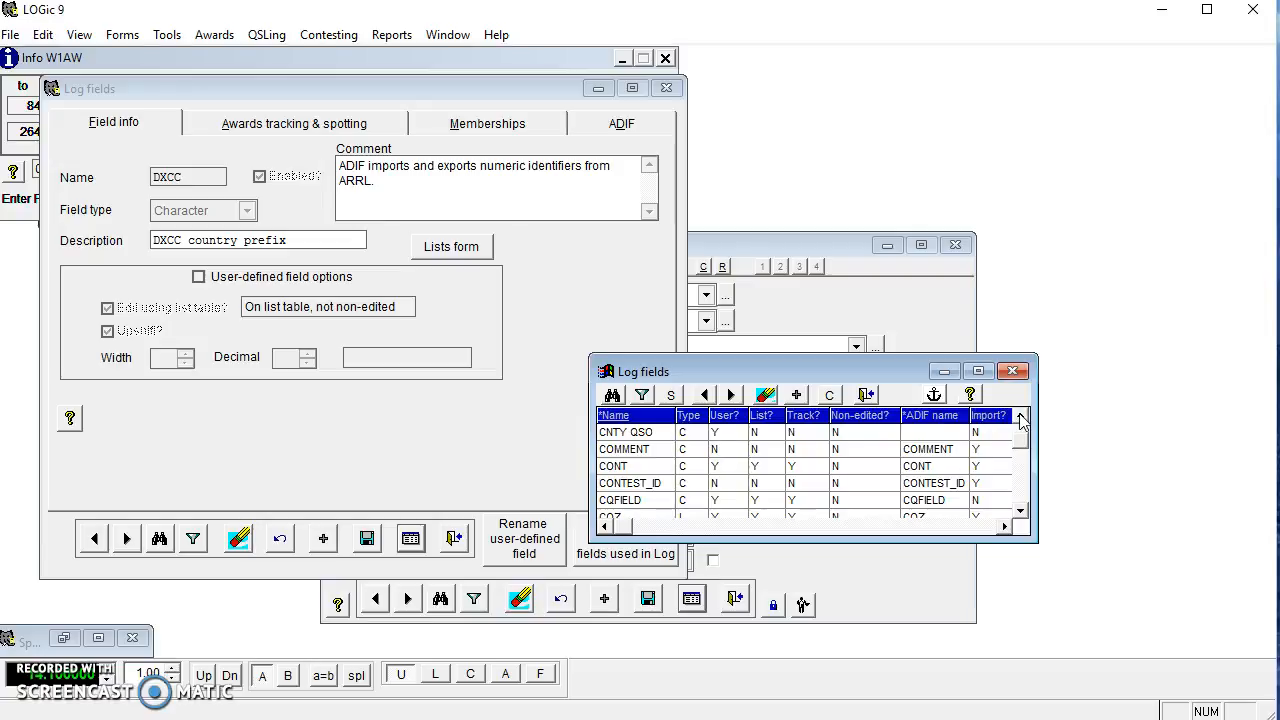
left_click(1021, 417)
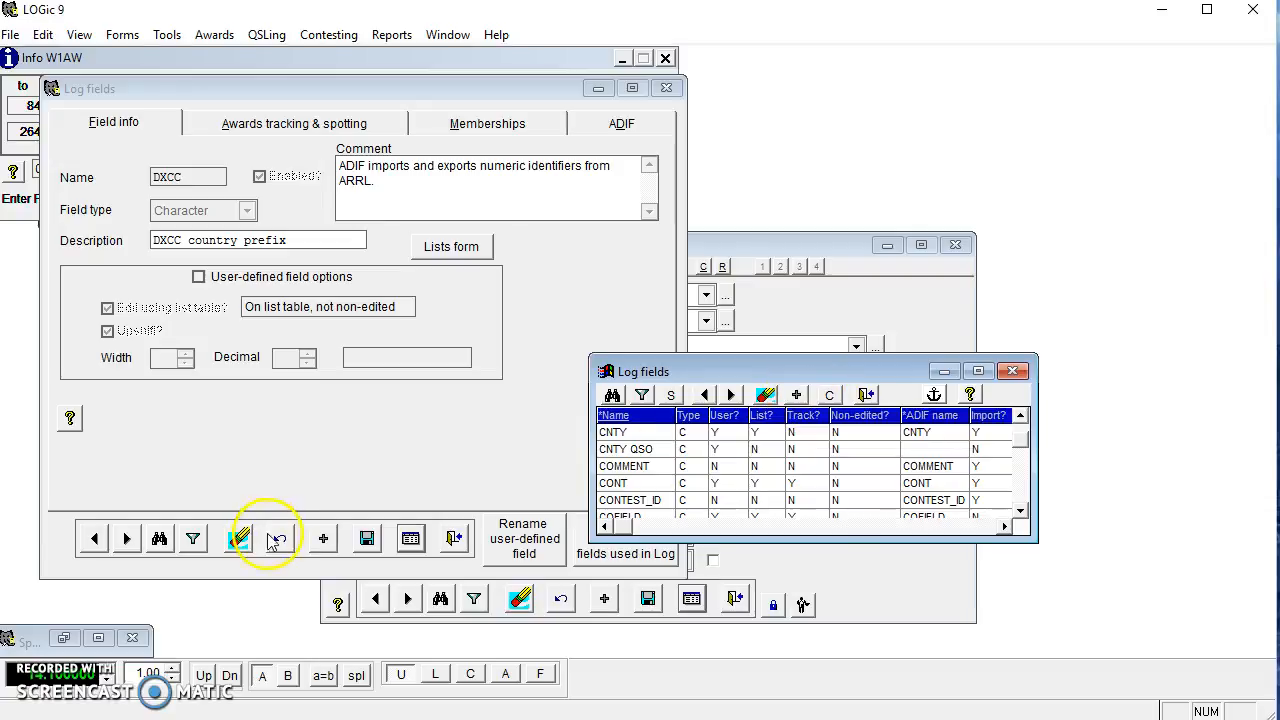
Add a log field named DXCC NAME describing the DXCC country name, then close the list.
left_click(322, 538)
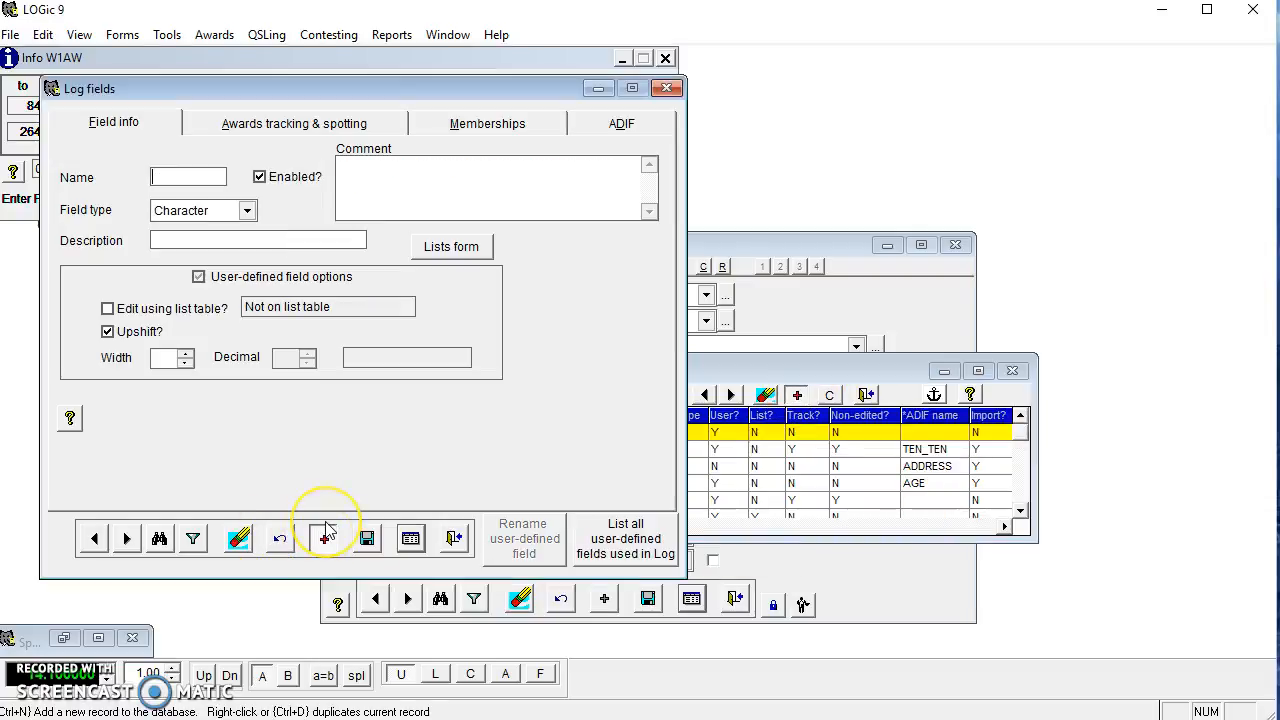
type("DXCC NAME")
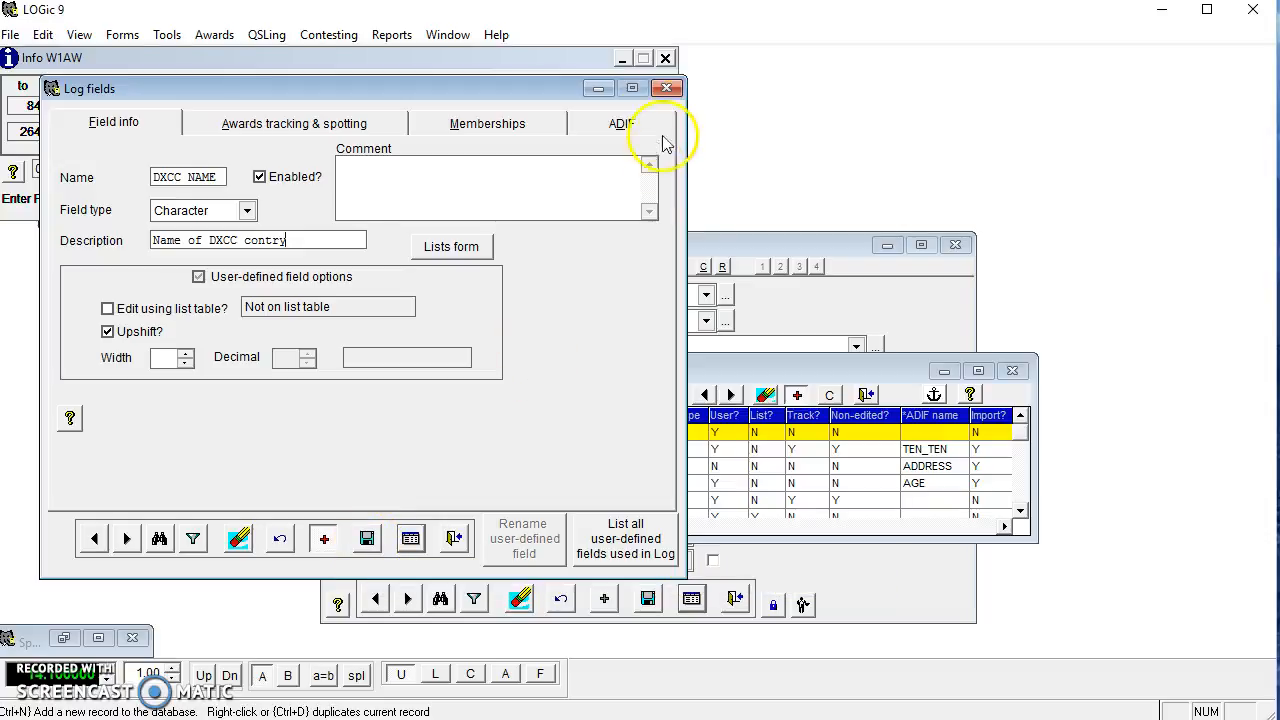
left_click(666, 88)
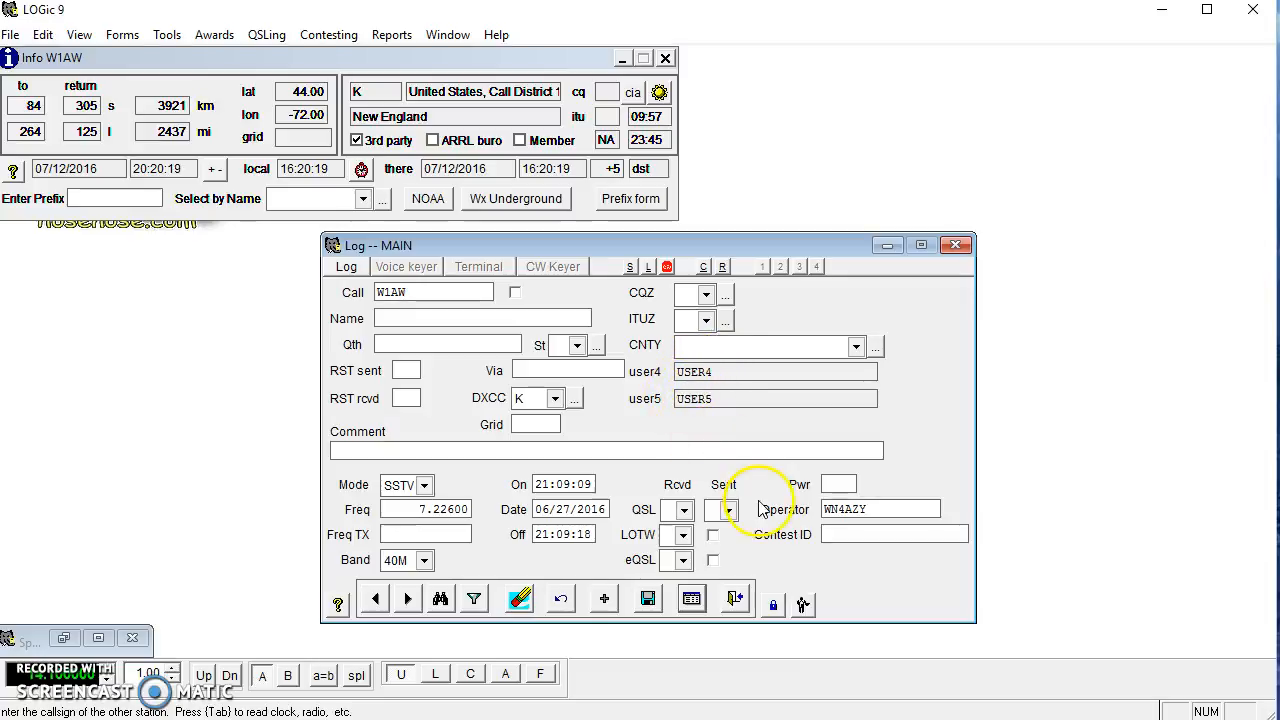
Unlock the layout, unhide the flduser6 field and lblUser6 label, then relock the layout.
left_click(775, 606)
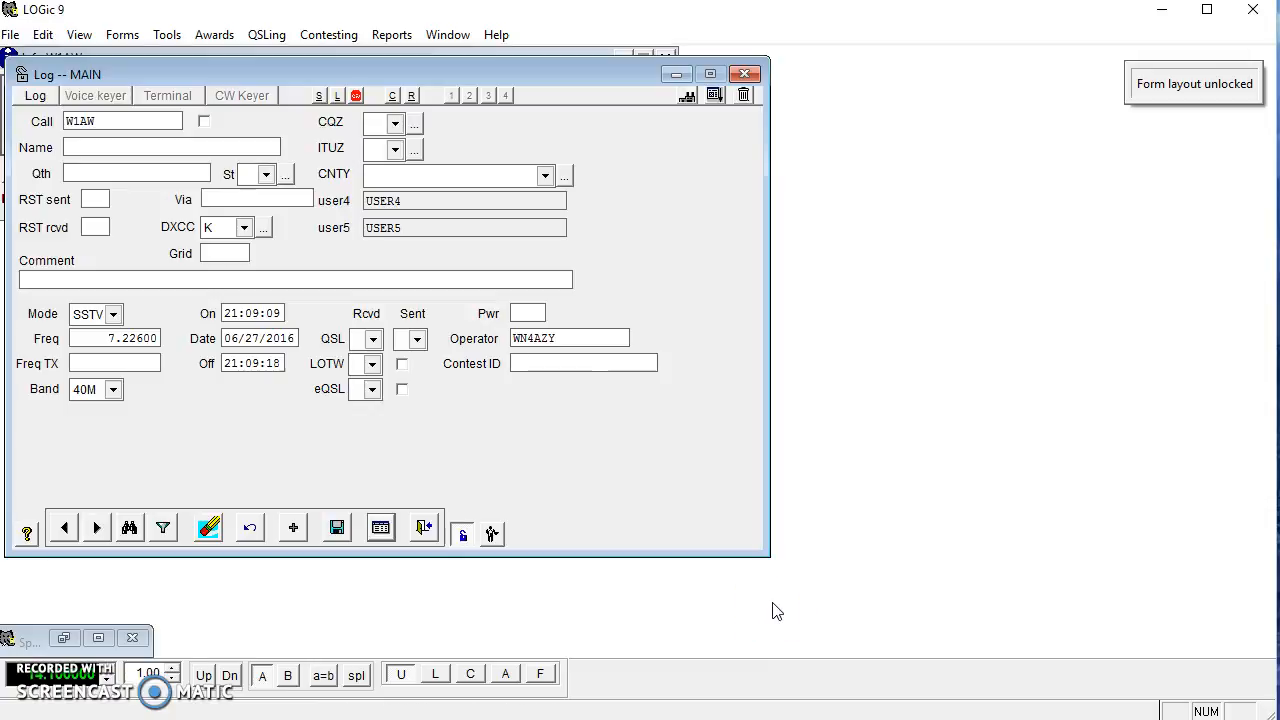
left_click(741, 96)
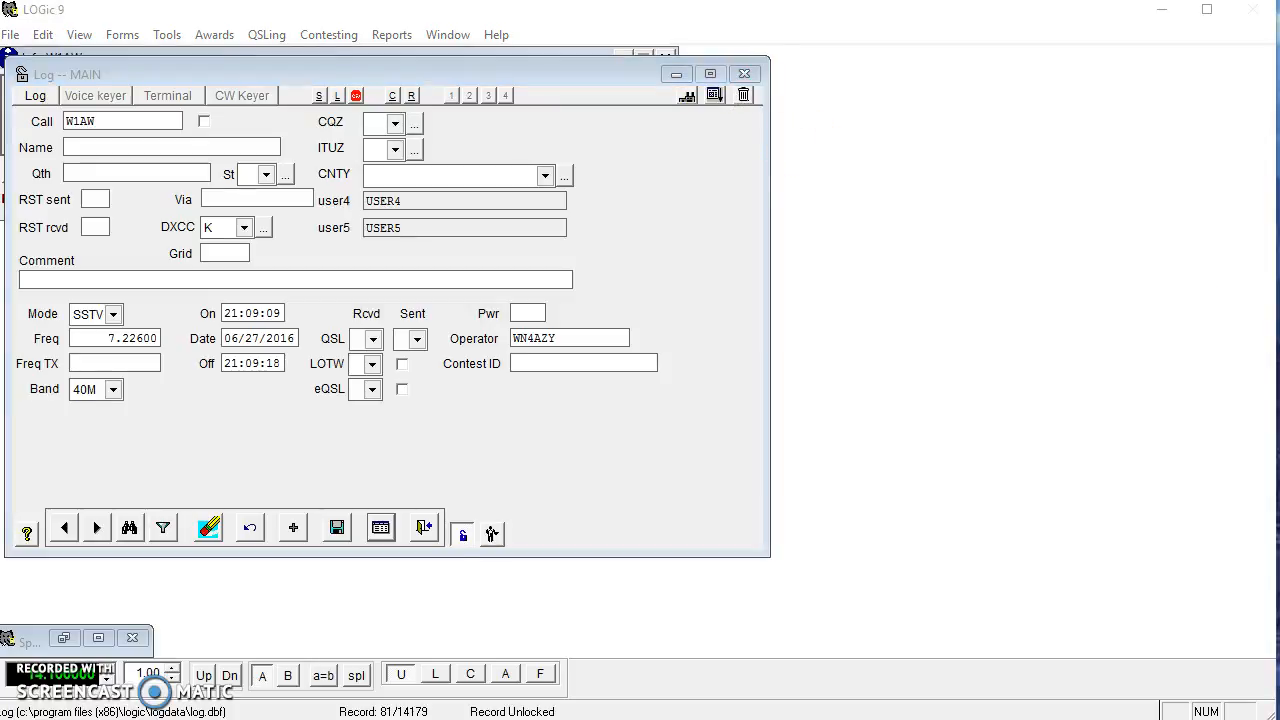
left_click_drag(1063, 299, 927, 177)
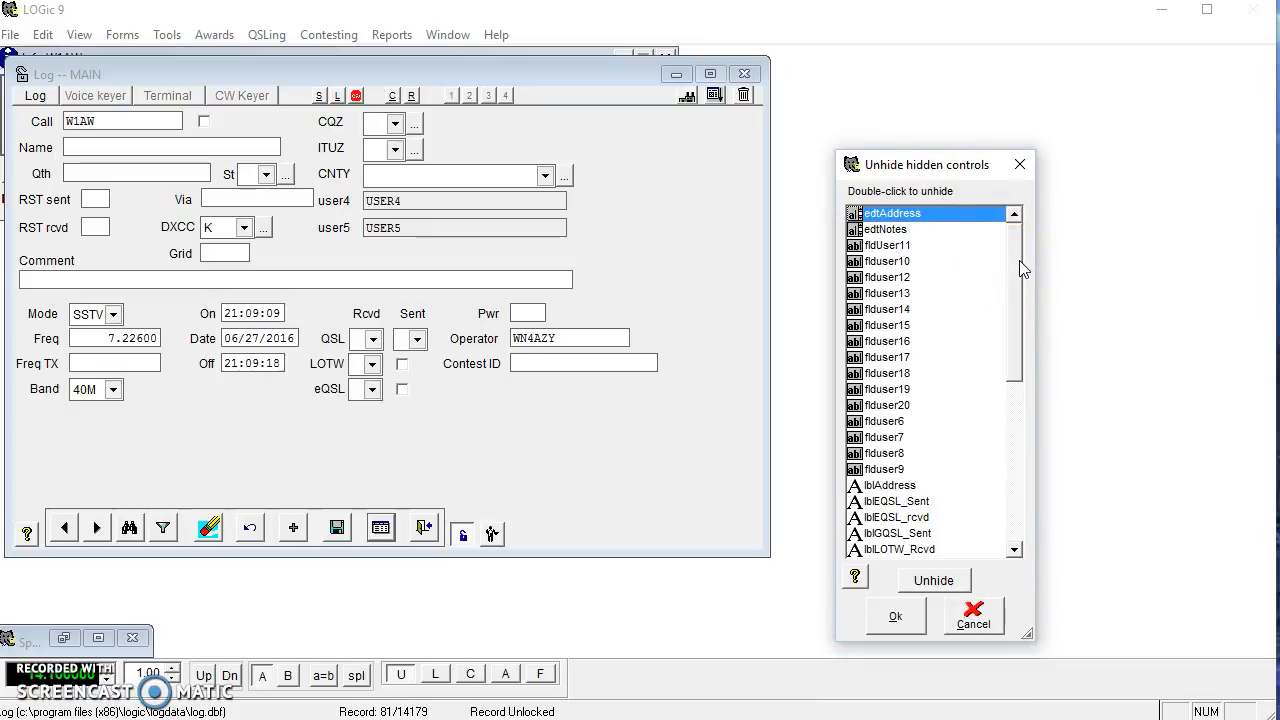
left_click(874, 422)
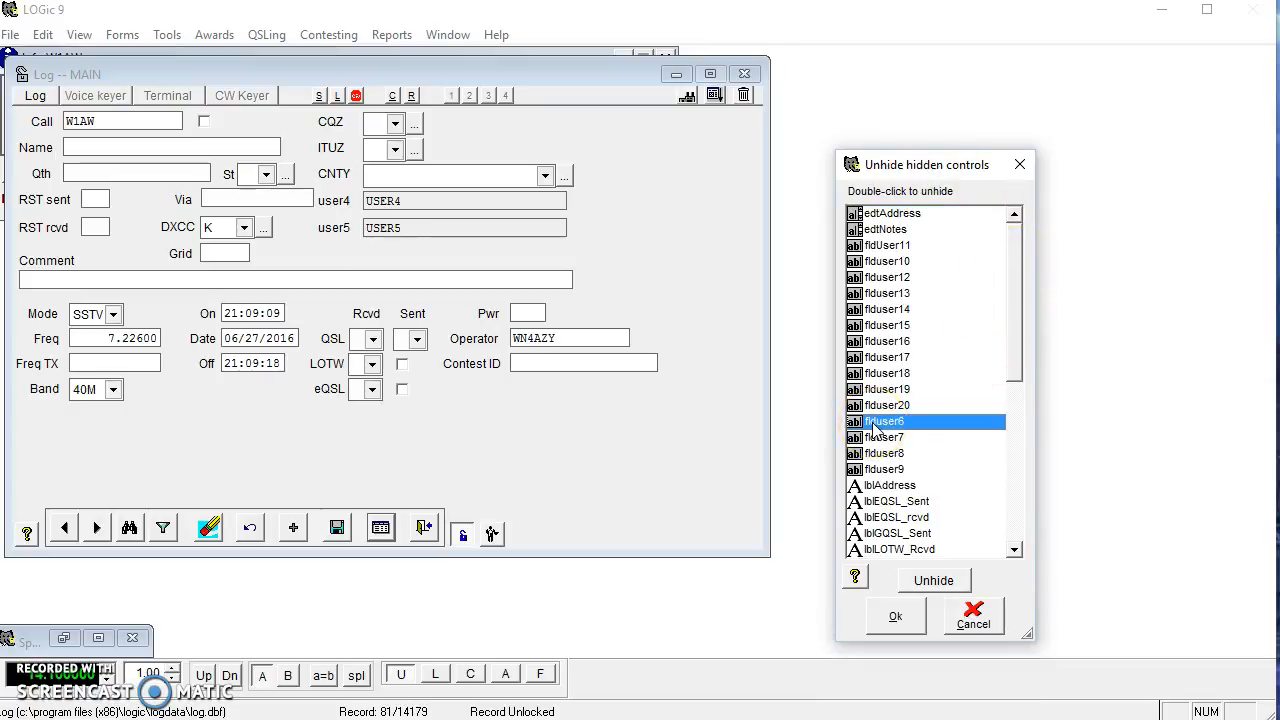
double_click(874, 422)
left_click_drag(1018, 334, 1010, 455)
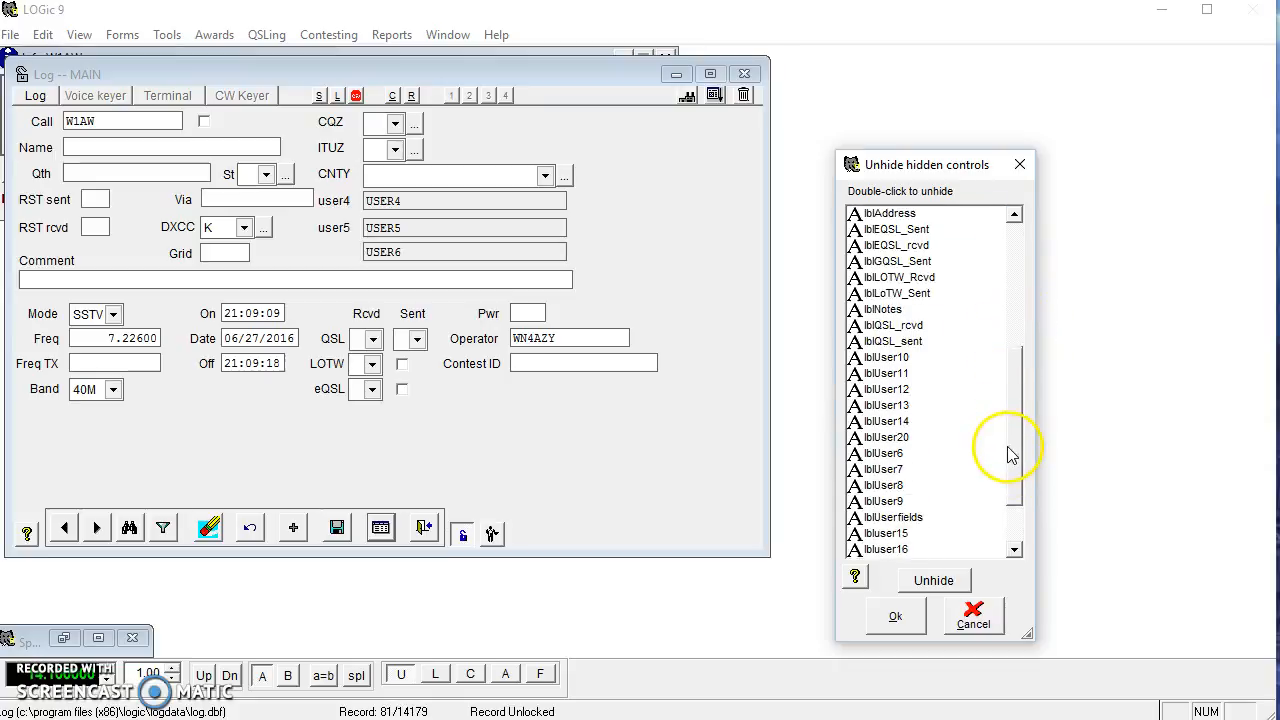
left_click(860, 455)
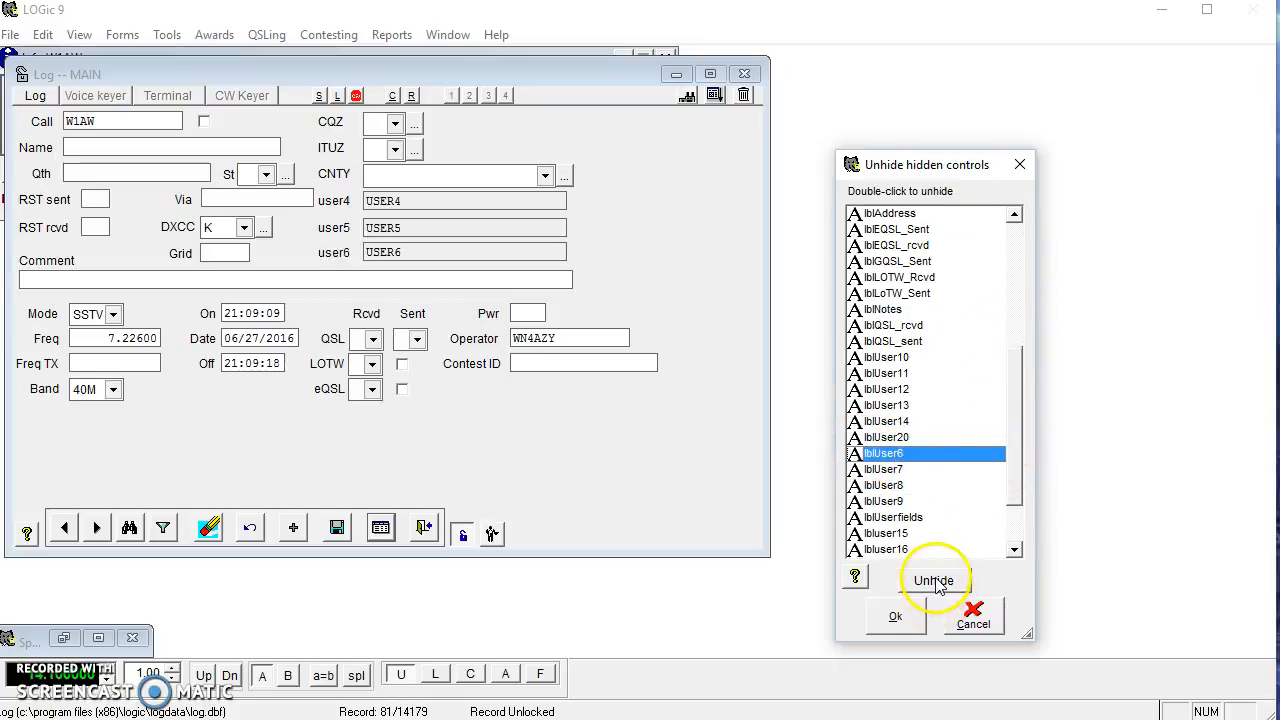
left_click(893, 614)
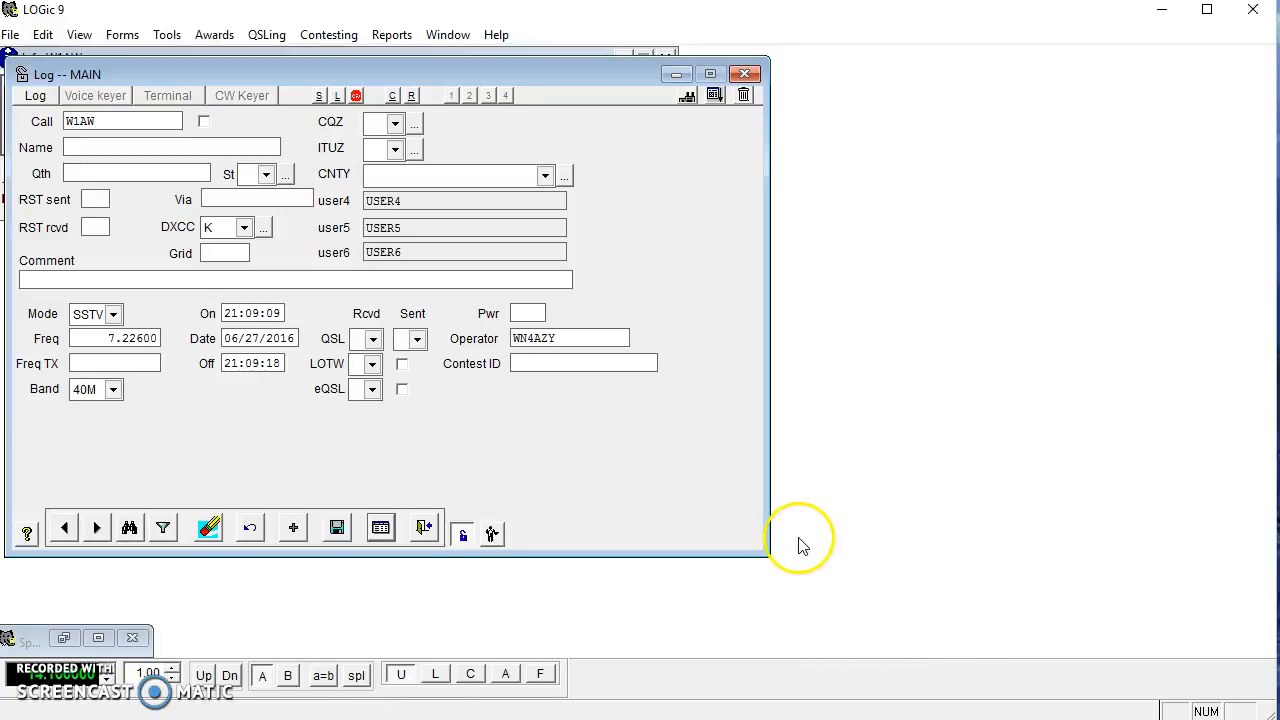
left_click(464, 538)
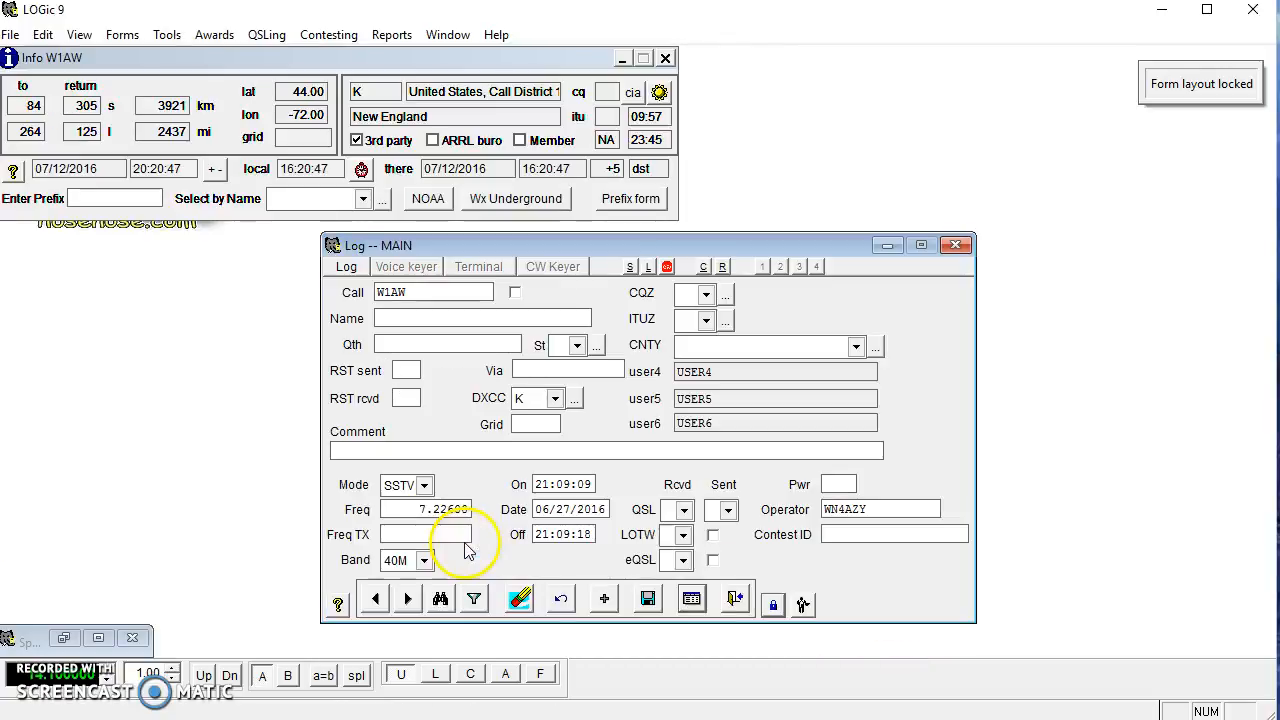
Choose user-defined slot 4 and pick DXCC NAME as its field.
left_click(804, 604)
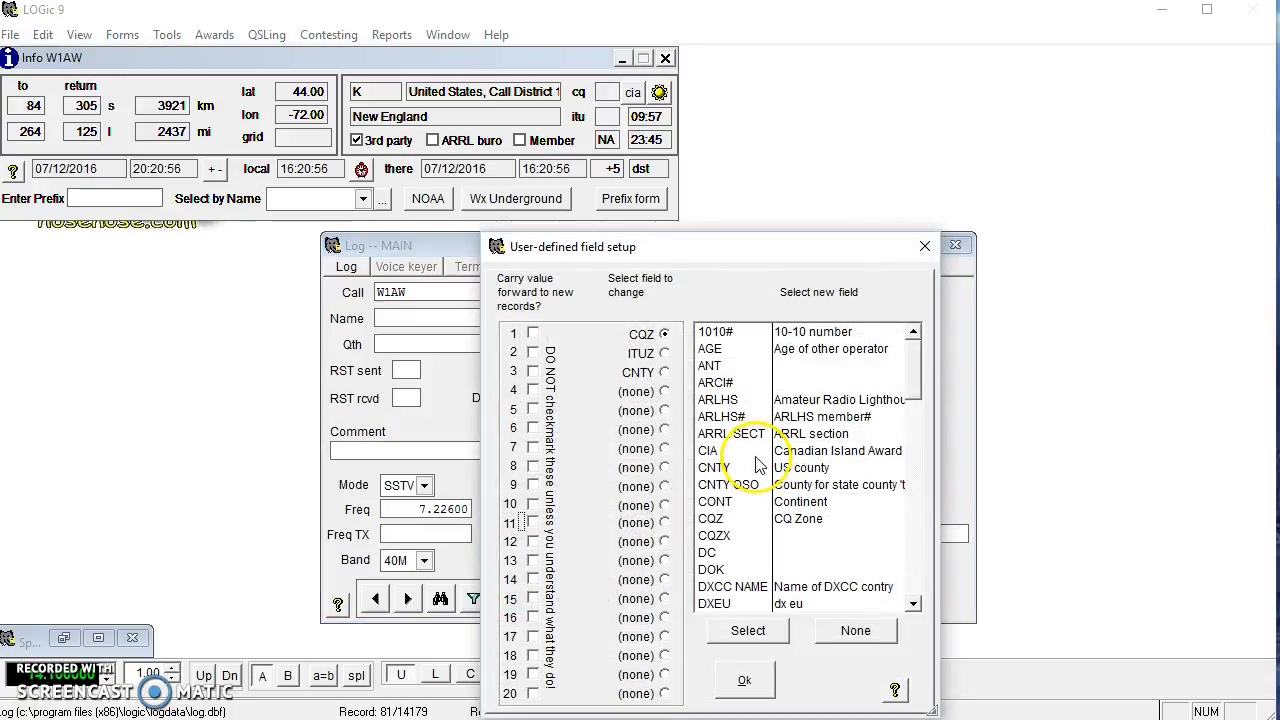
left_click(665, 392)
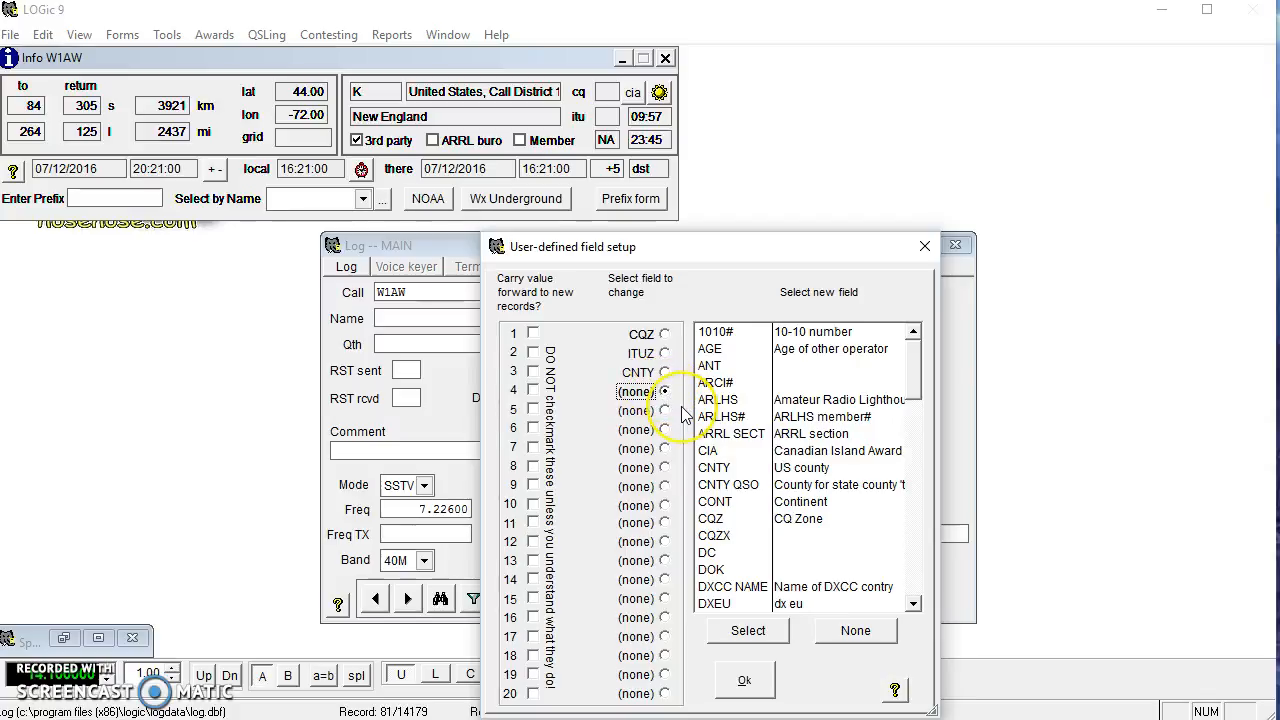
left_click(740, 590)
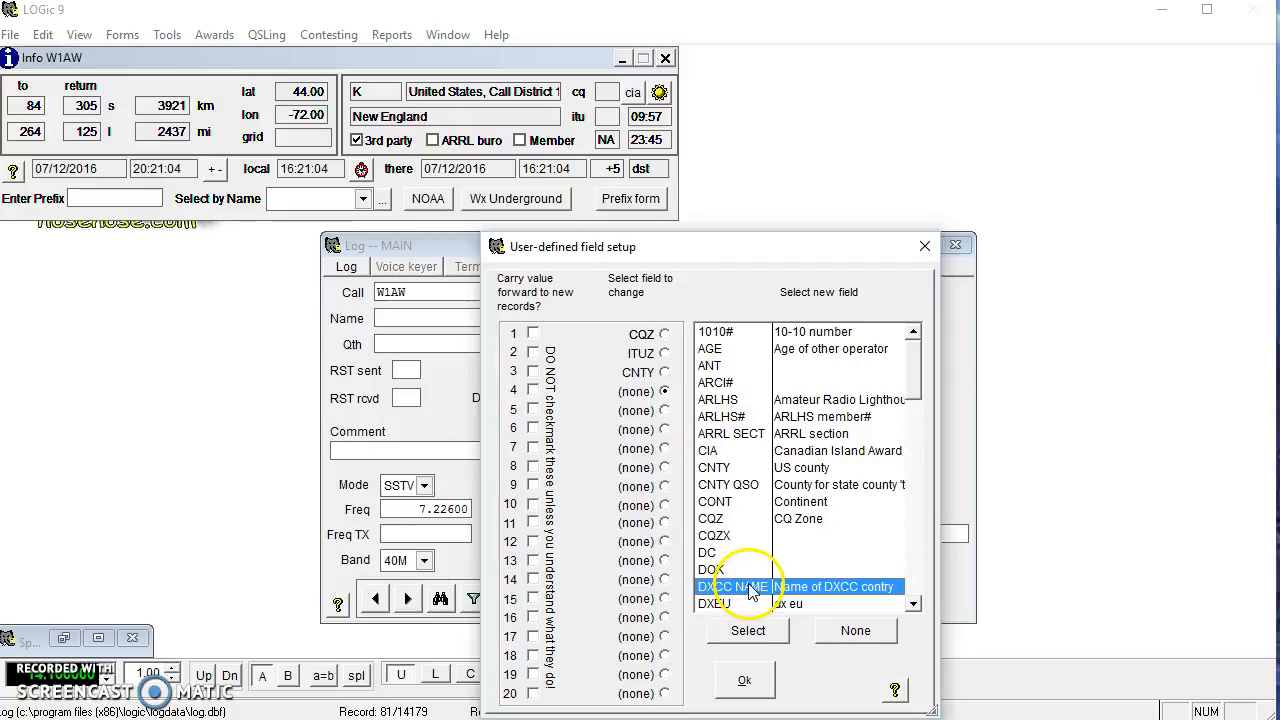
left_click(752, 682)
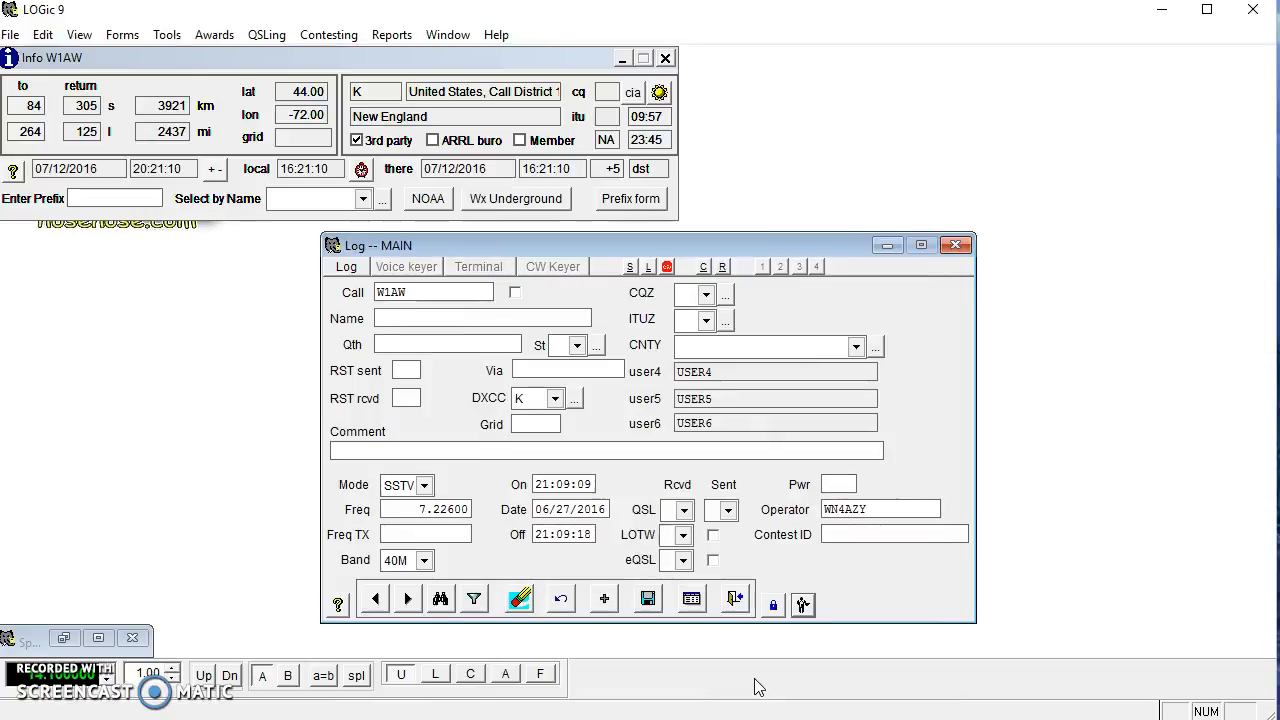
Reassign DXCC NAME to slot 4 so the form shows 'DXCC N', and unlock the layout.
left_click(800, 604)
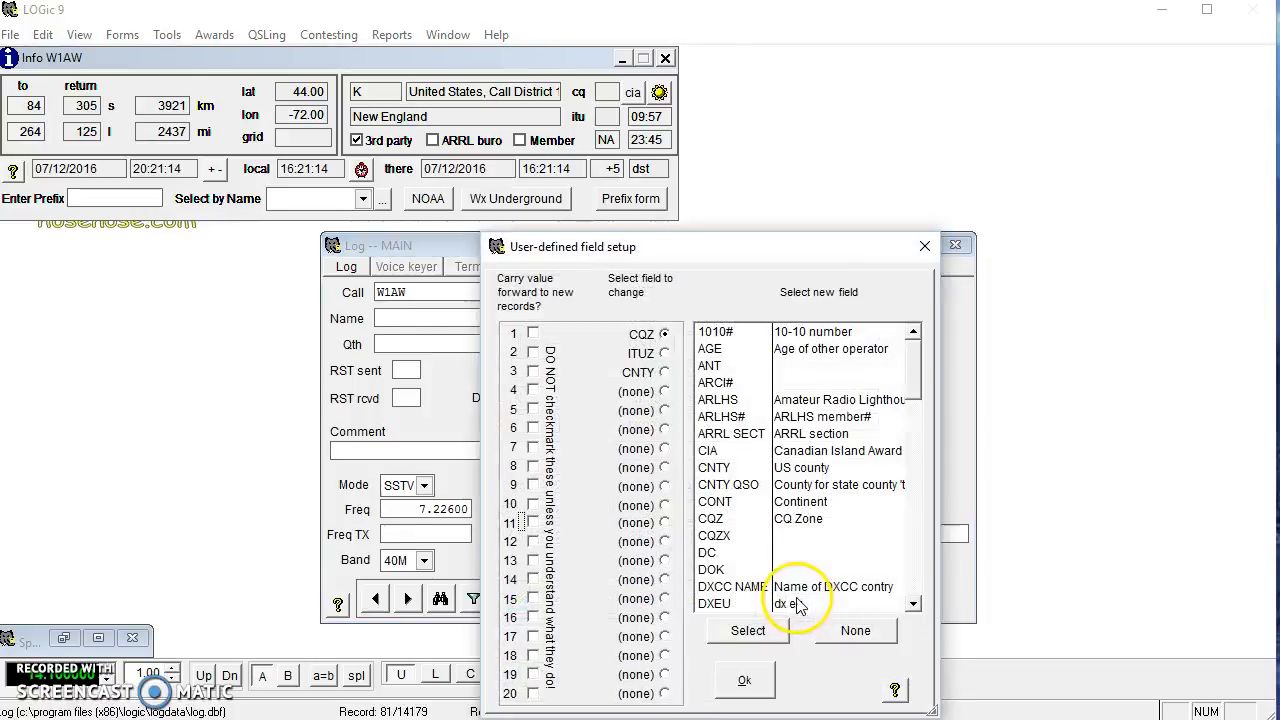
left_click(662, 393)
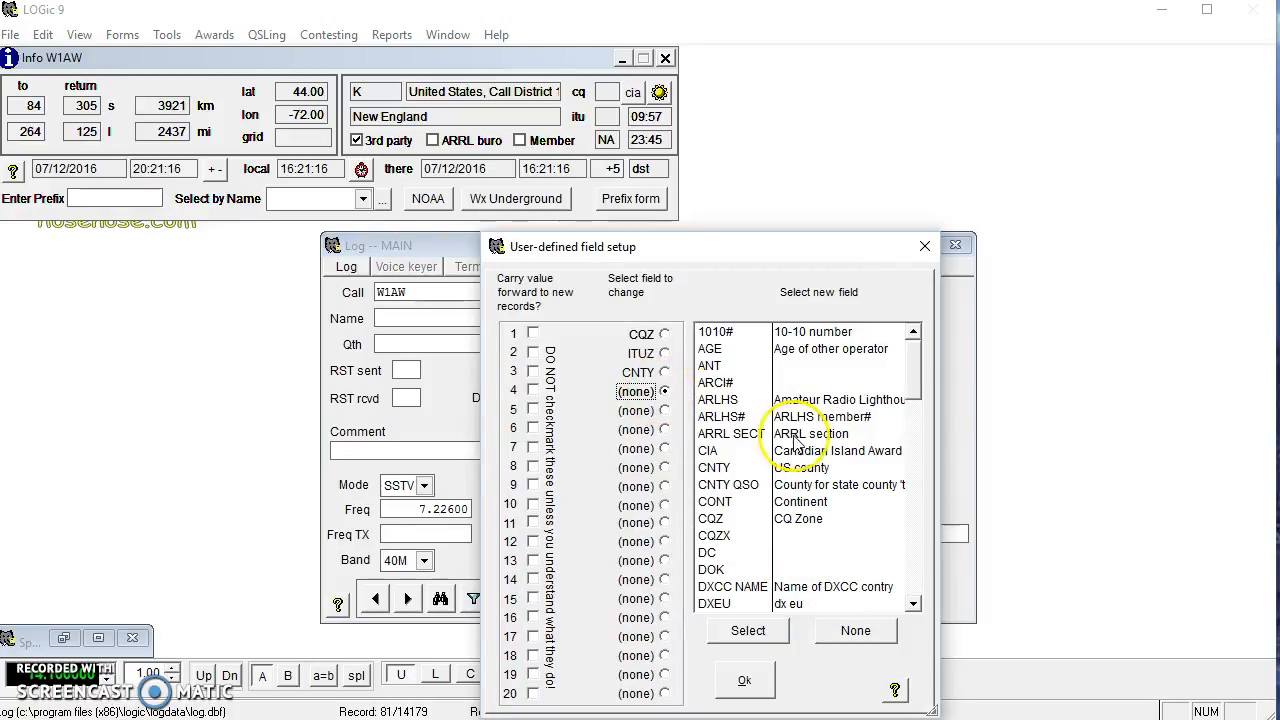
double_click(810, 588)
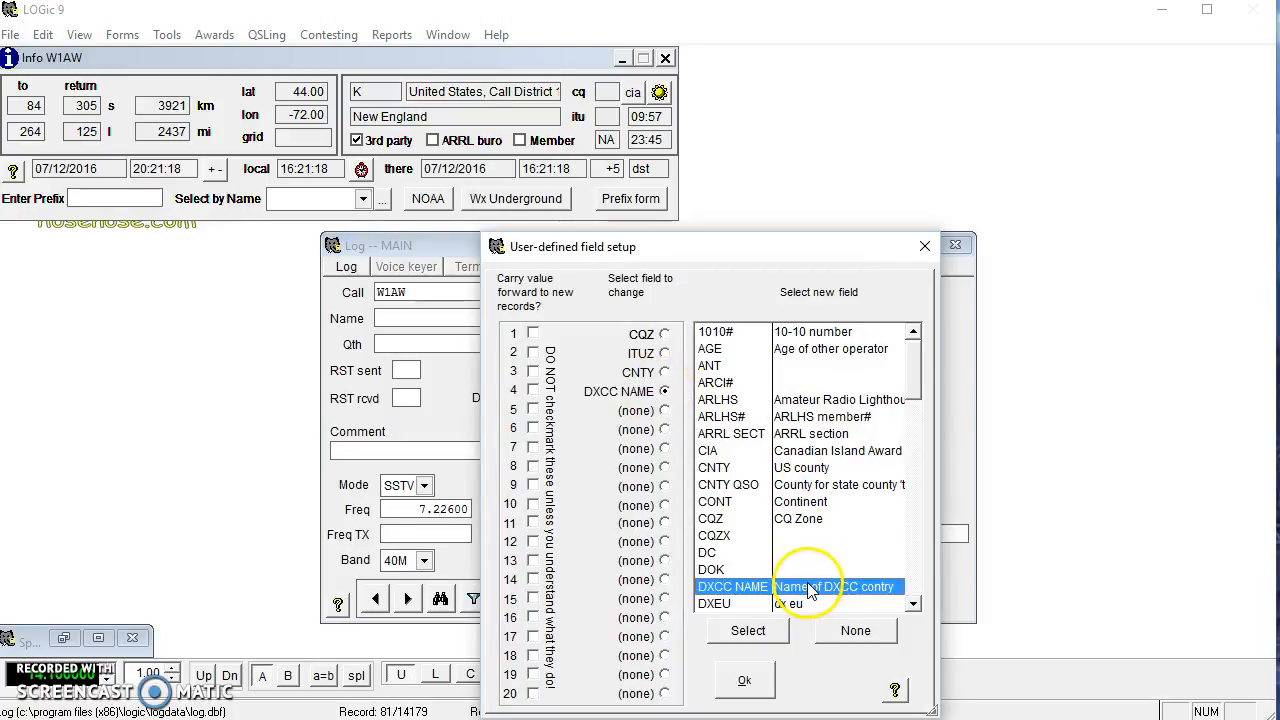
left_click(746, 680)
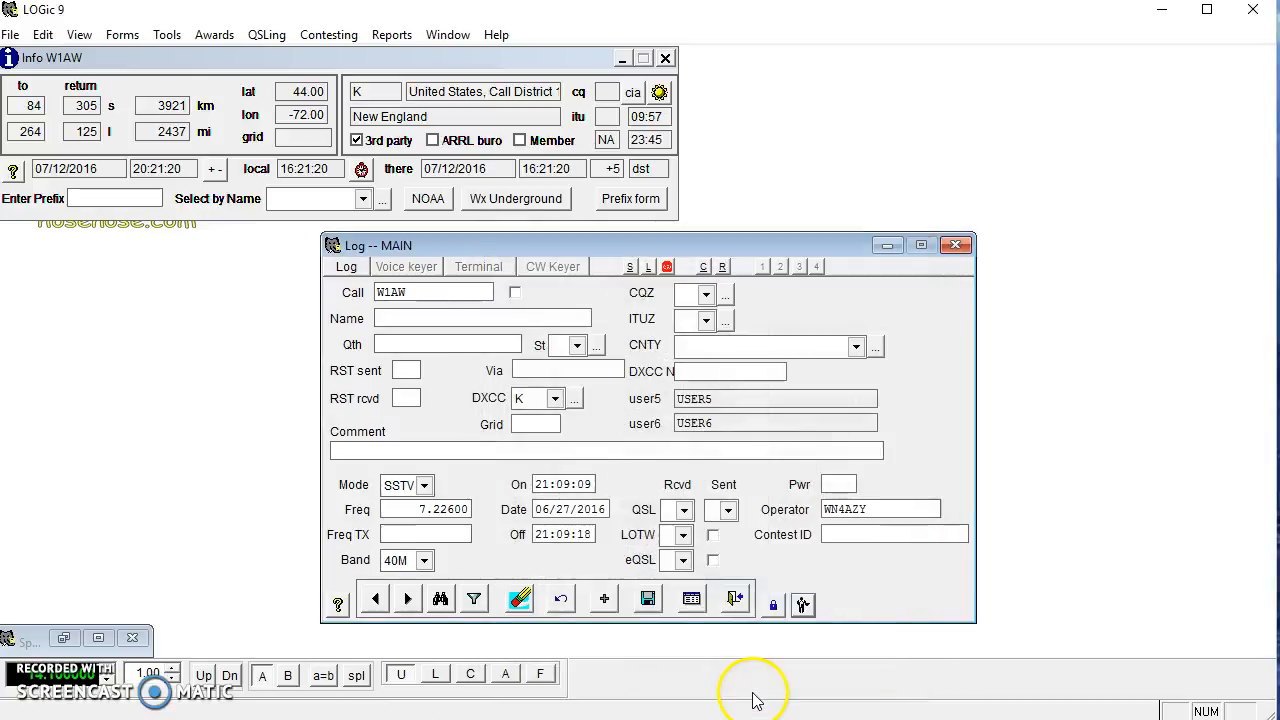
left_click(718, 370)
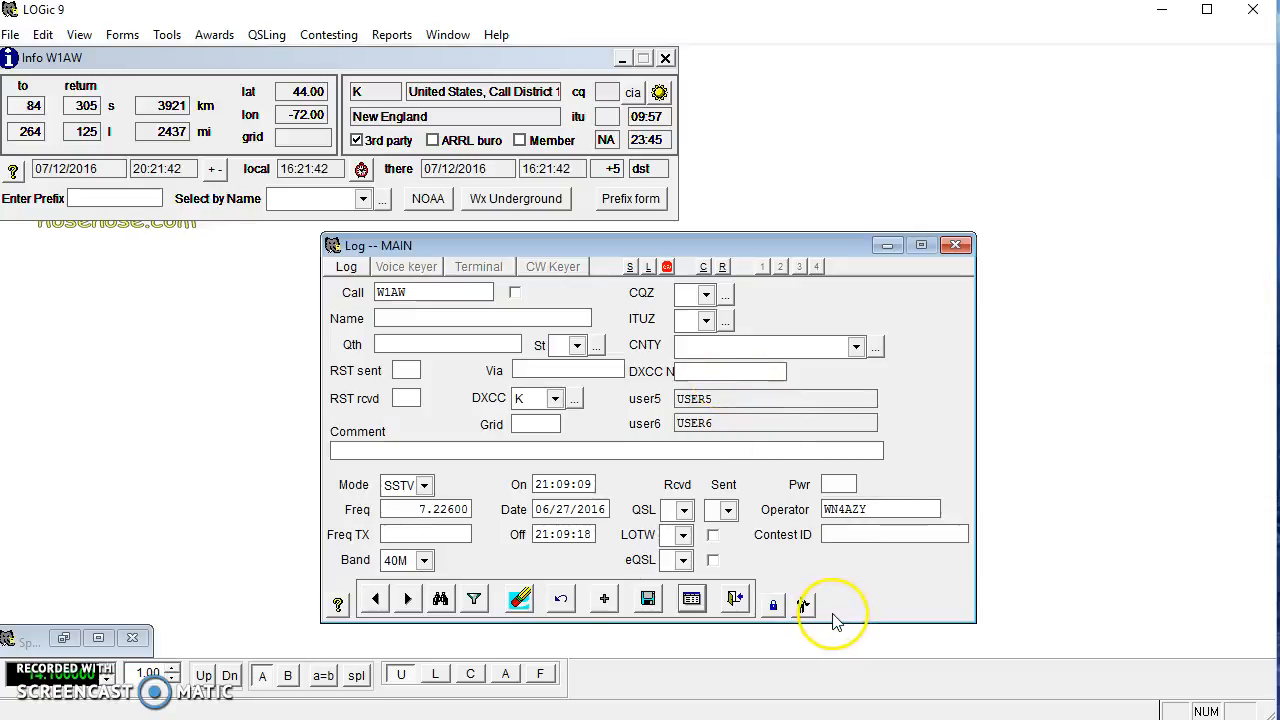
left_click(773, 604)
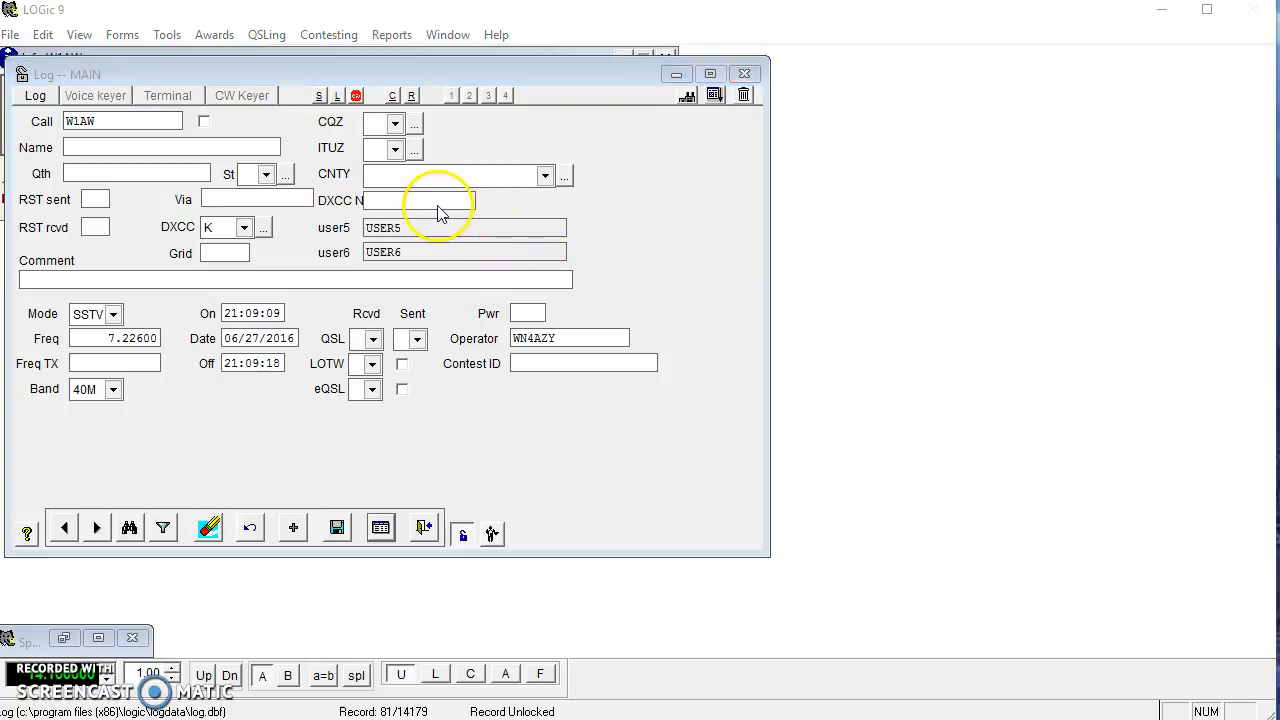
Shift the DXCC NAME field right to a Left position of 370 in Control properties.
left_click_drag(1279, 515, 922, 241)
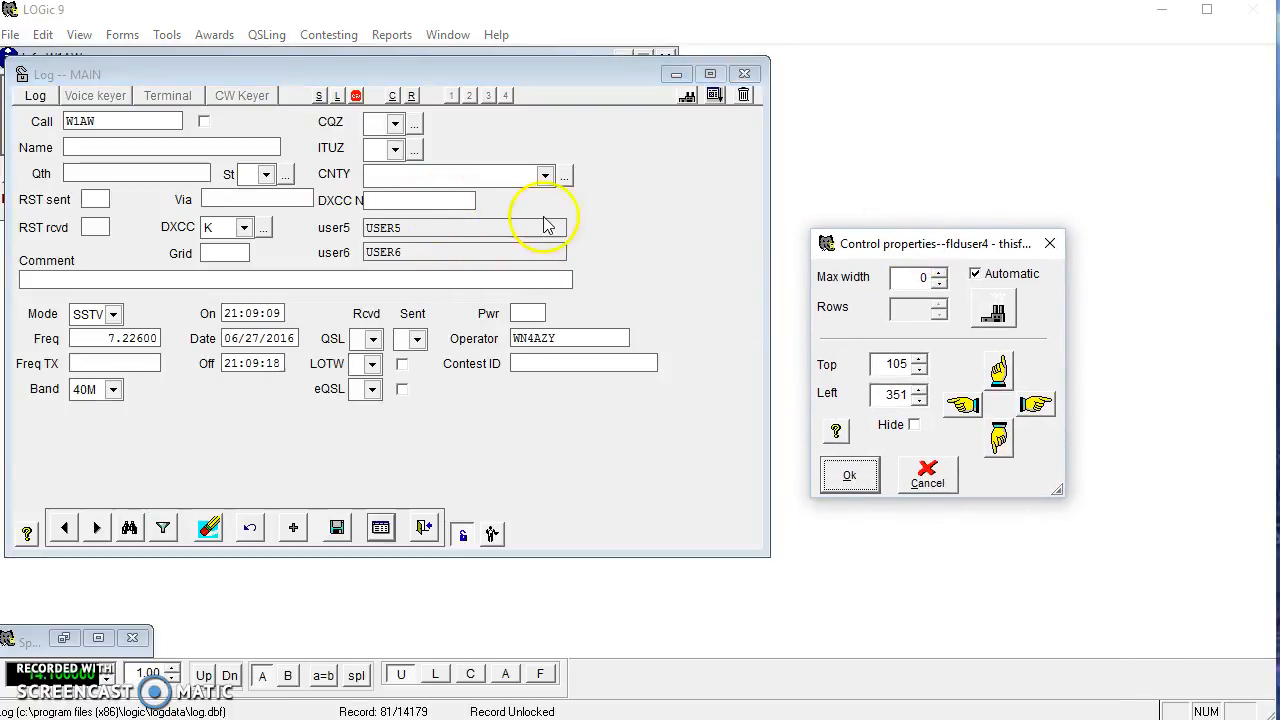
left_click(1047, 403)
left_click(1047, 403)
left_click(1047, 403)
left_click(1047, 403)
left_click(1047, 403)
left_click(1047, 404)
left_click(1047, 404)
left_click(1047, 404)
left_click(1047, 404)
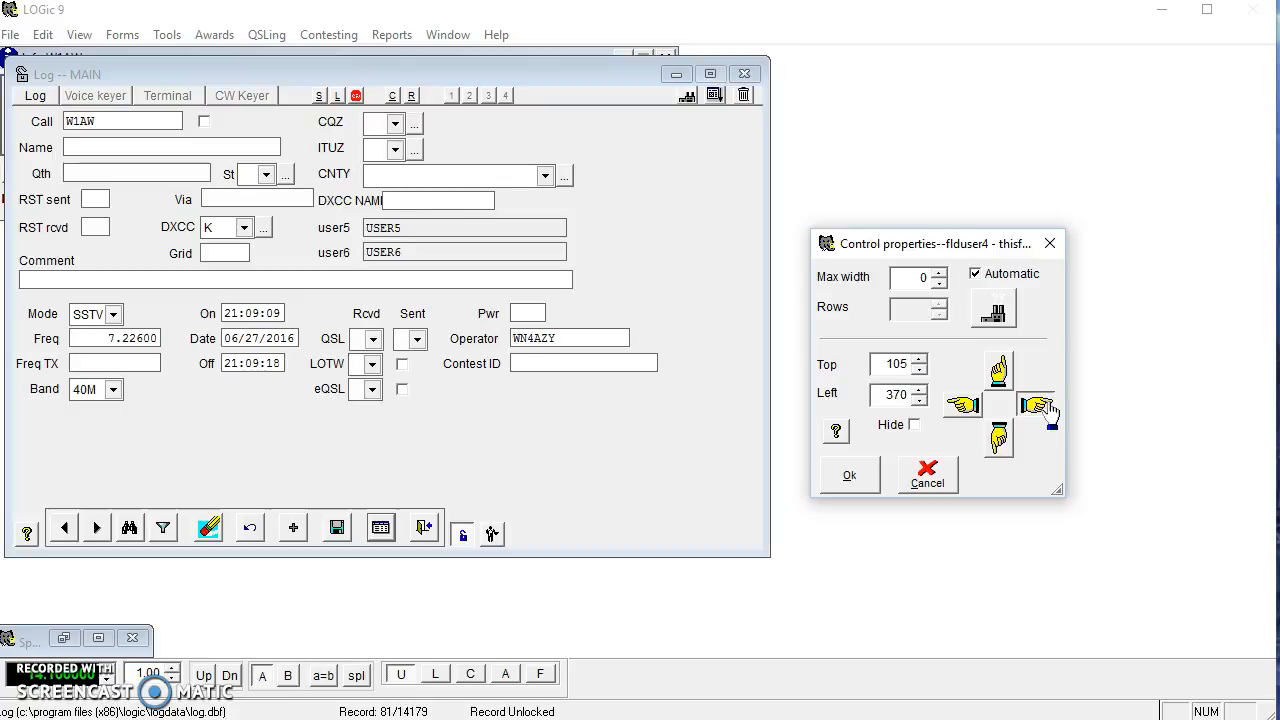
left_click(849, 475)
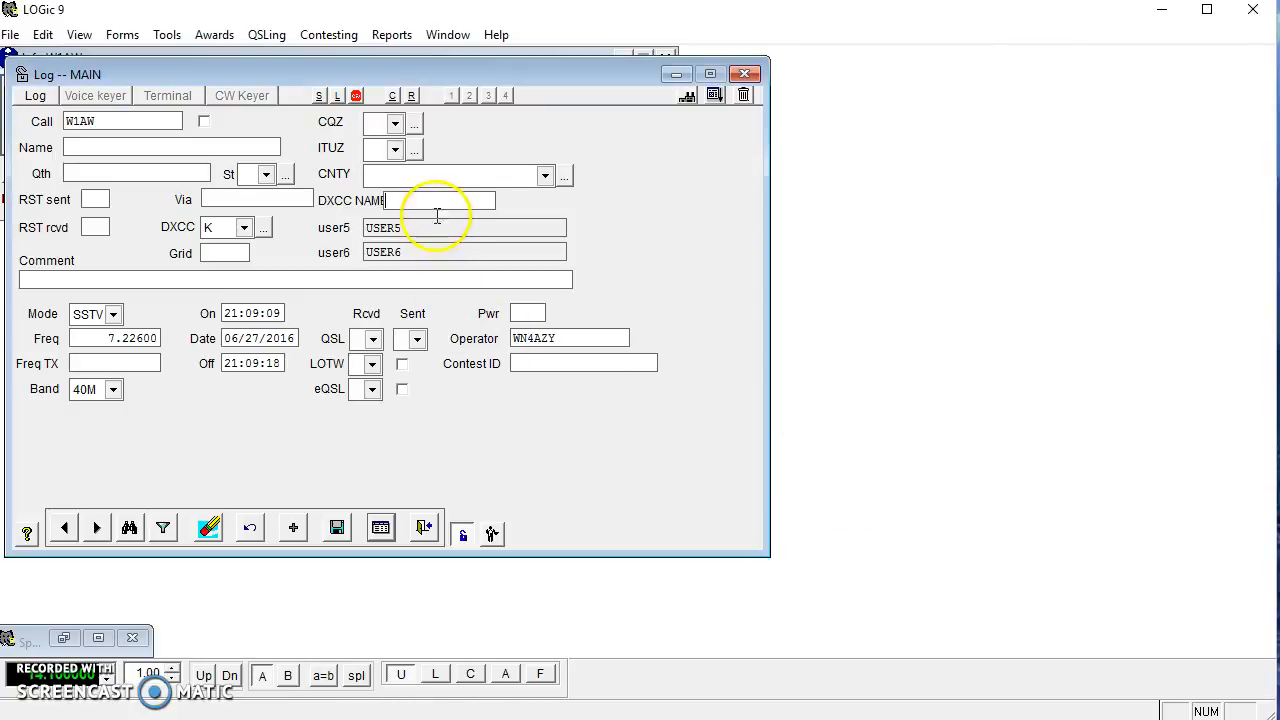
Drag the DXCC NAME field slightly right so its full label shows, then relock the layout.
left_click(437, 205)
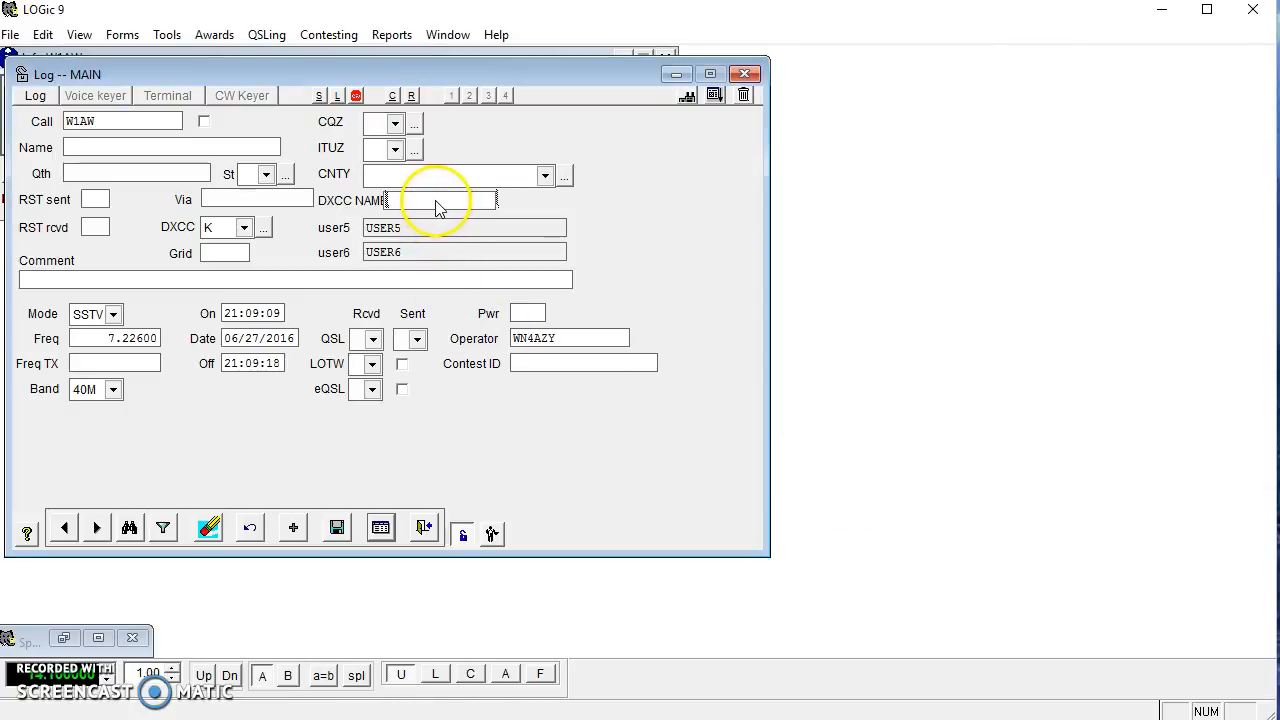
left_click(439, 203)
left_click_drag(443, 208, 451, 215)
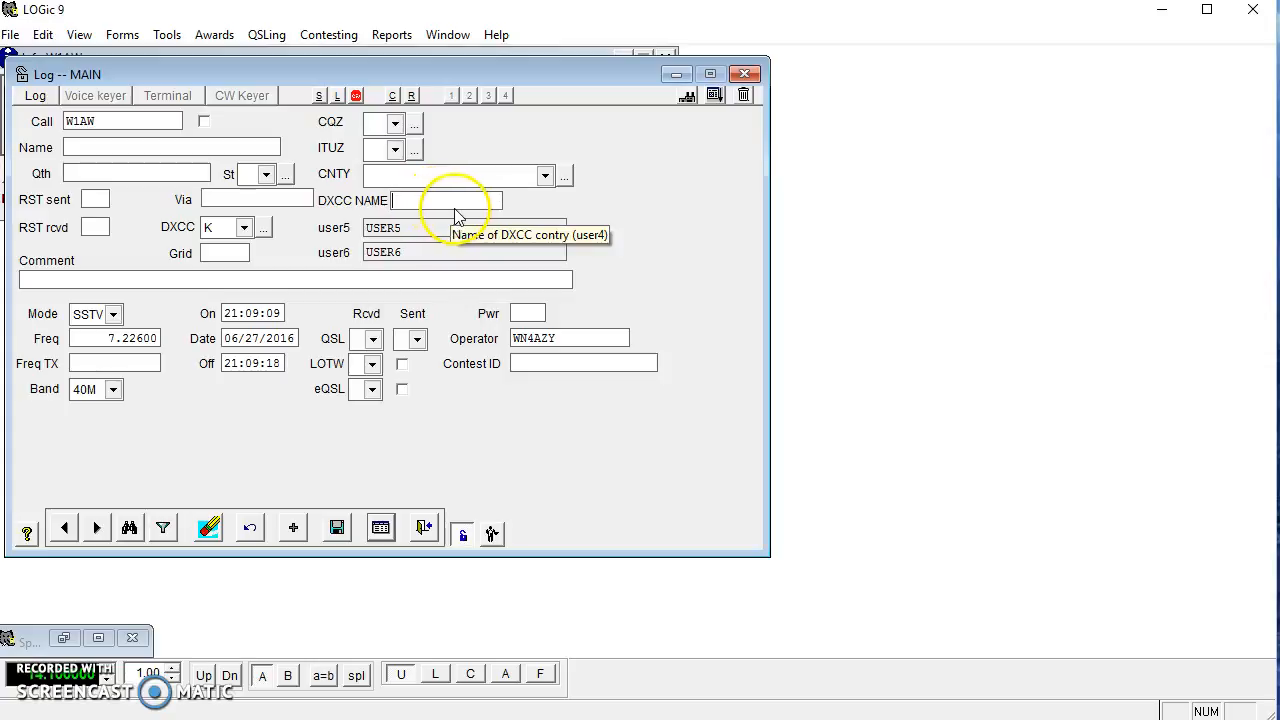
left_click(463, 535)
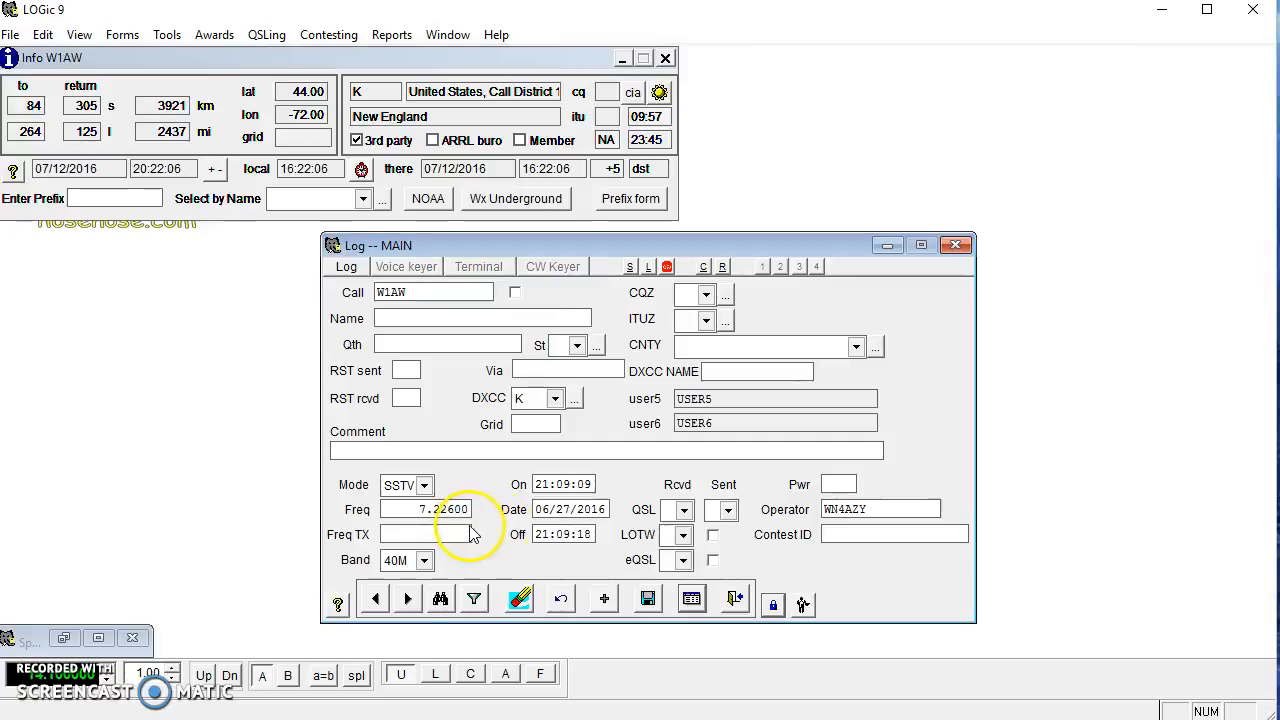
Enter UNITED STATES in DXCC NAME and save it by stepping back and forward a record.
left_click(723, 375)
type("UNITED STTATES")
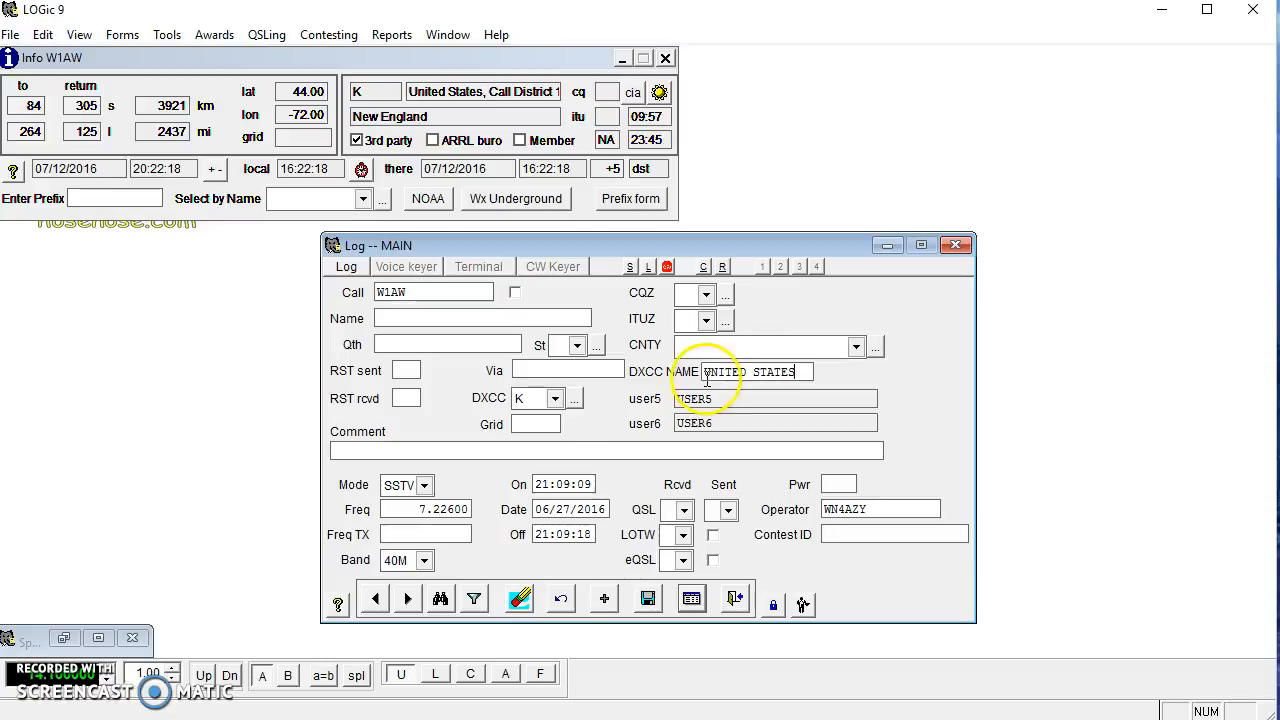
left_click(376, 600)
left_click(407, 600)
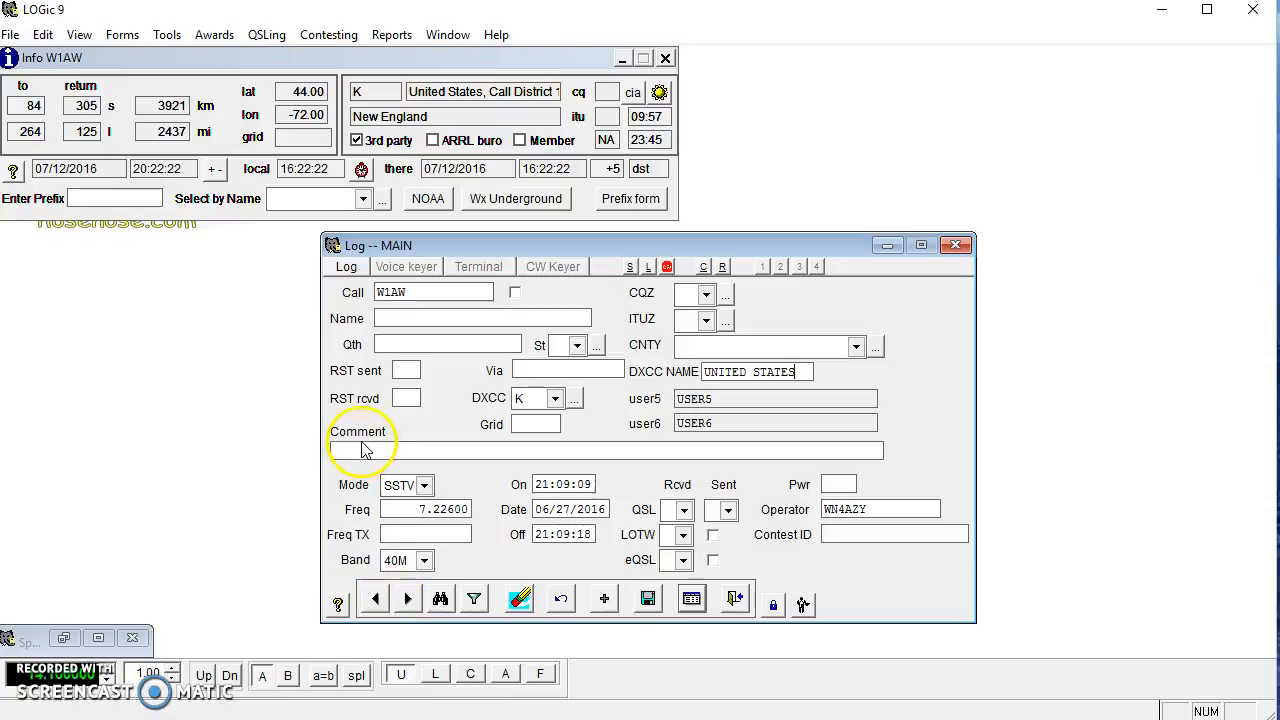
Move the log window higher and open the log form setup from its menu.
left_click(347, 277)
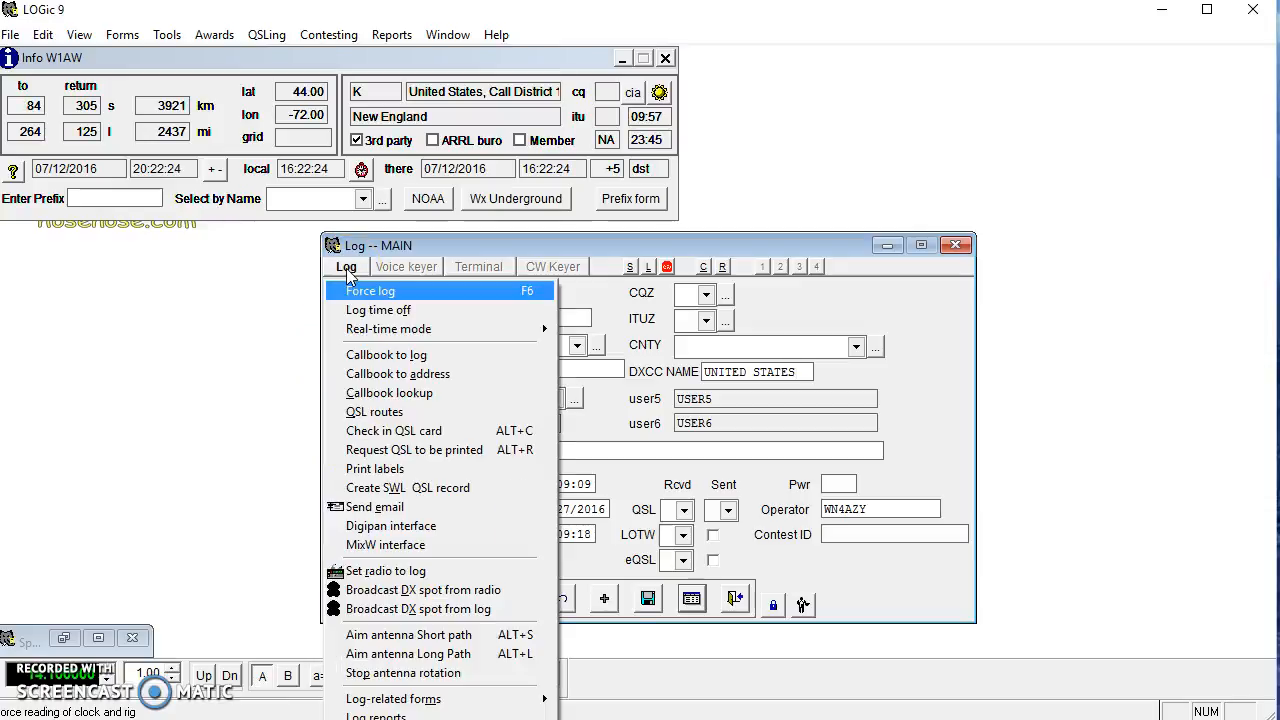
left_click(483, 243)
left_click_drag(483, 243, 493, 95)
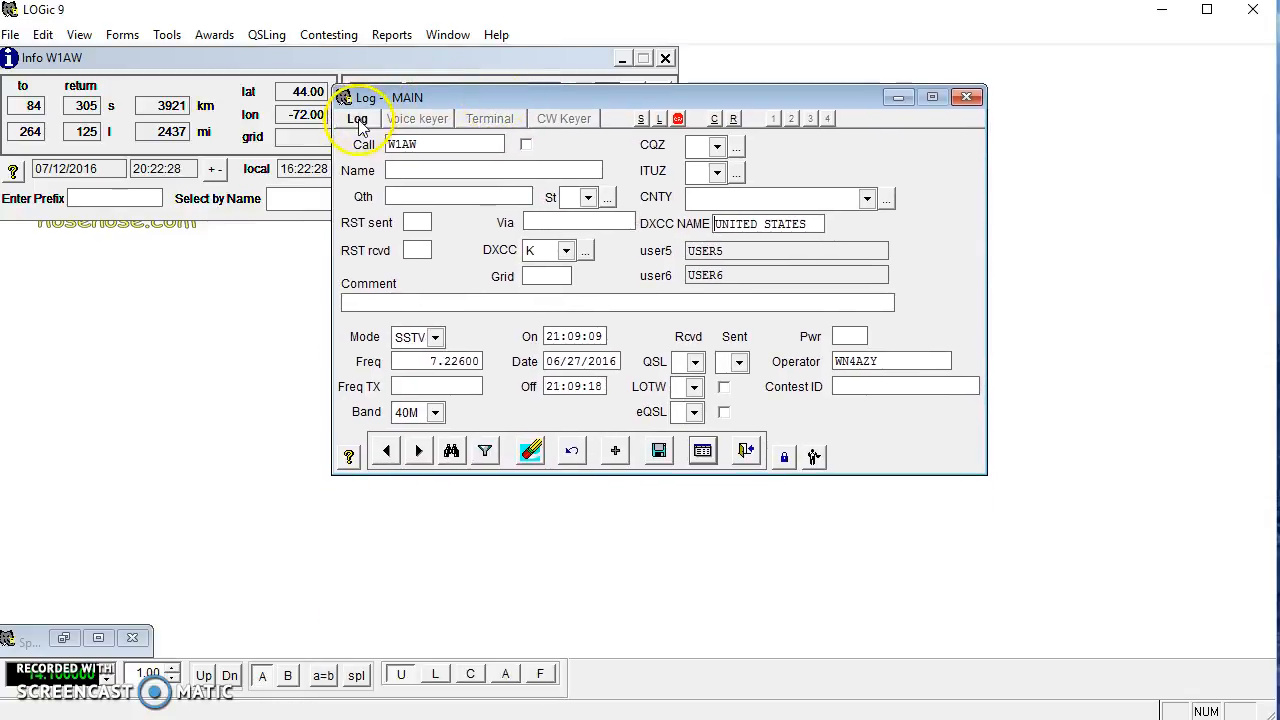
left_click(357, 119)
left_click(375, 598)
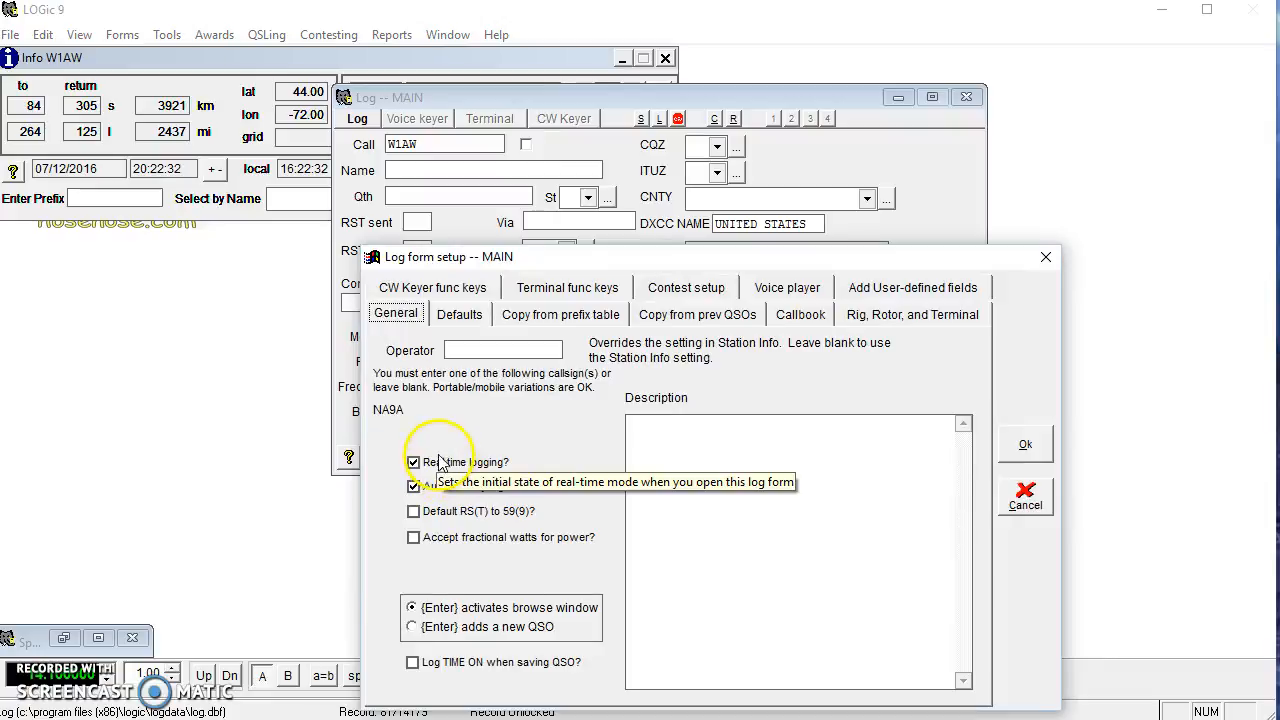
Show the Copy from prefix table settings and clear row 7's target and source.
left_click(596, 316)
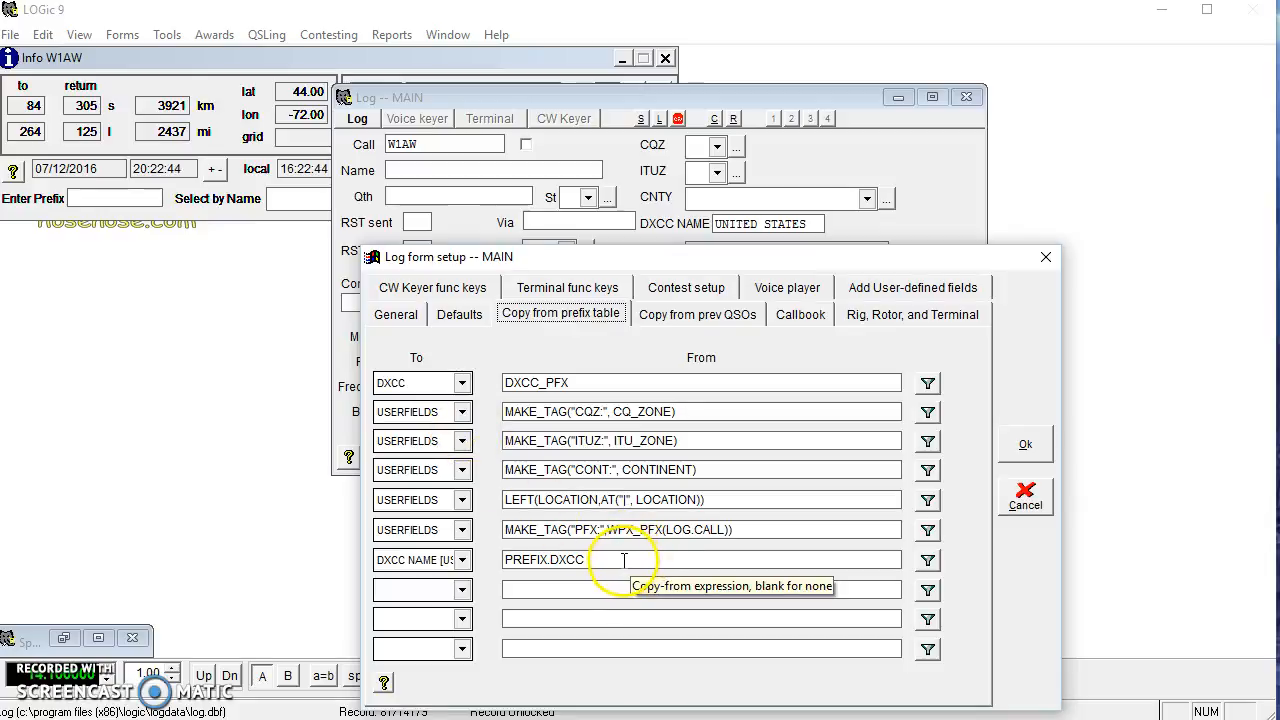
left_click(462, 561)
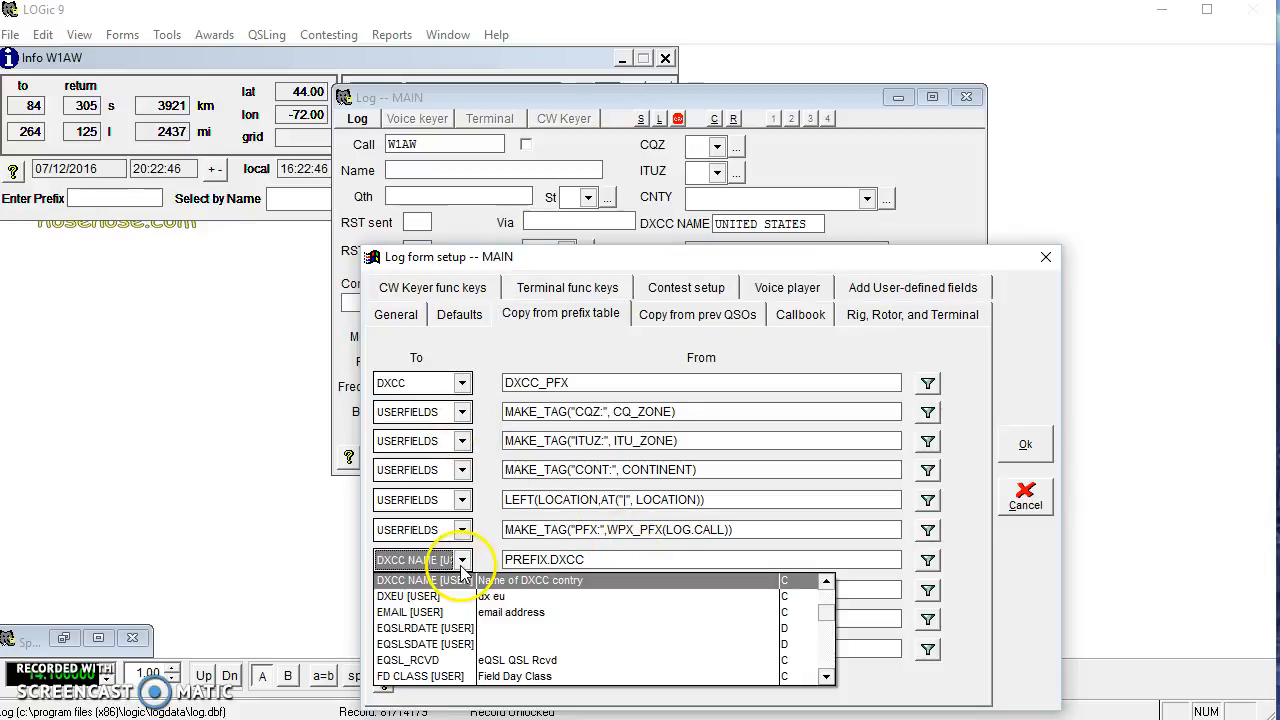
left_click(826, 582)
left_click(640, 584)
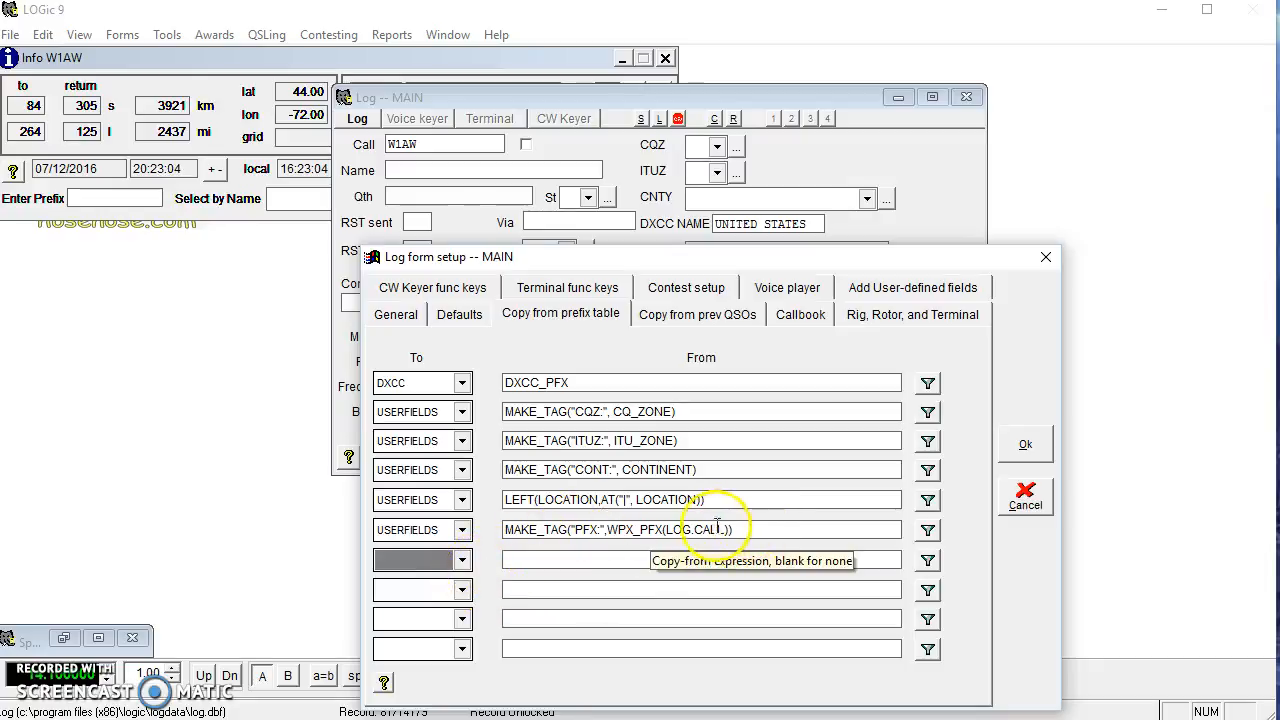
Set row 7's target to DXCC NAME [USER] and open its expression builder.
left_click(462, 562)
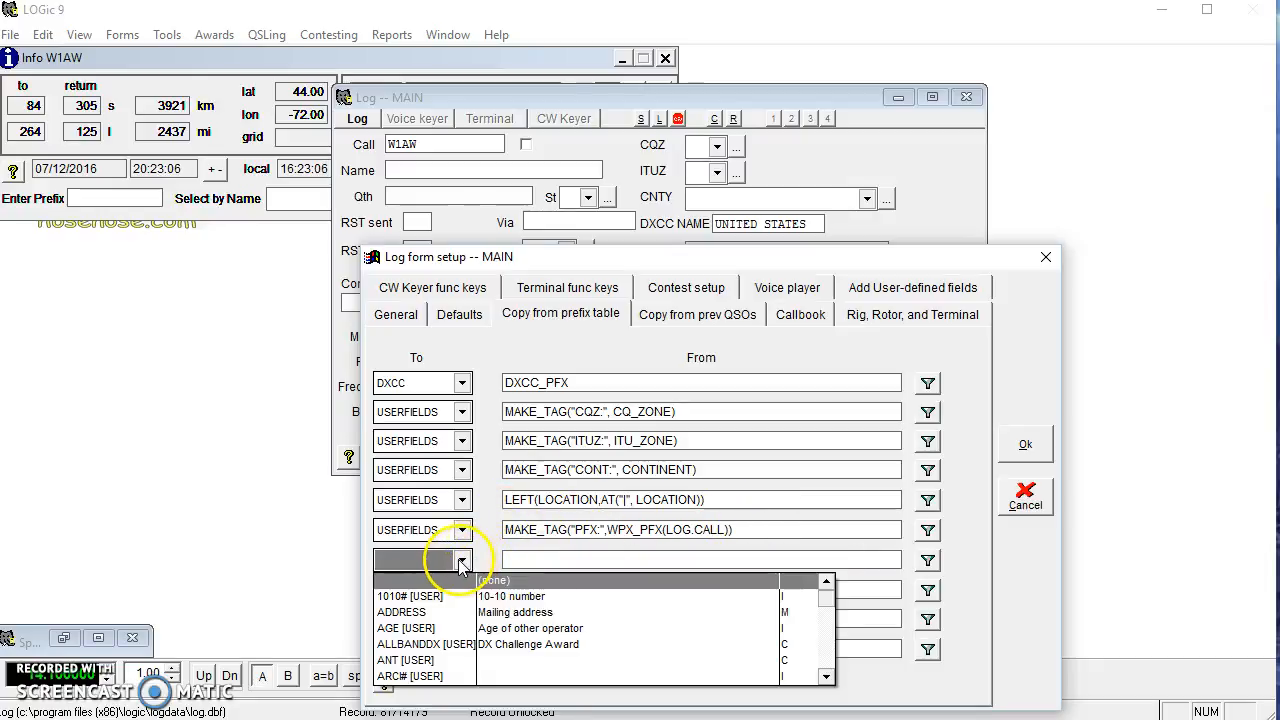
scroll(828, 676, "down", 10)
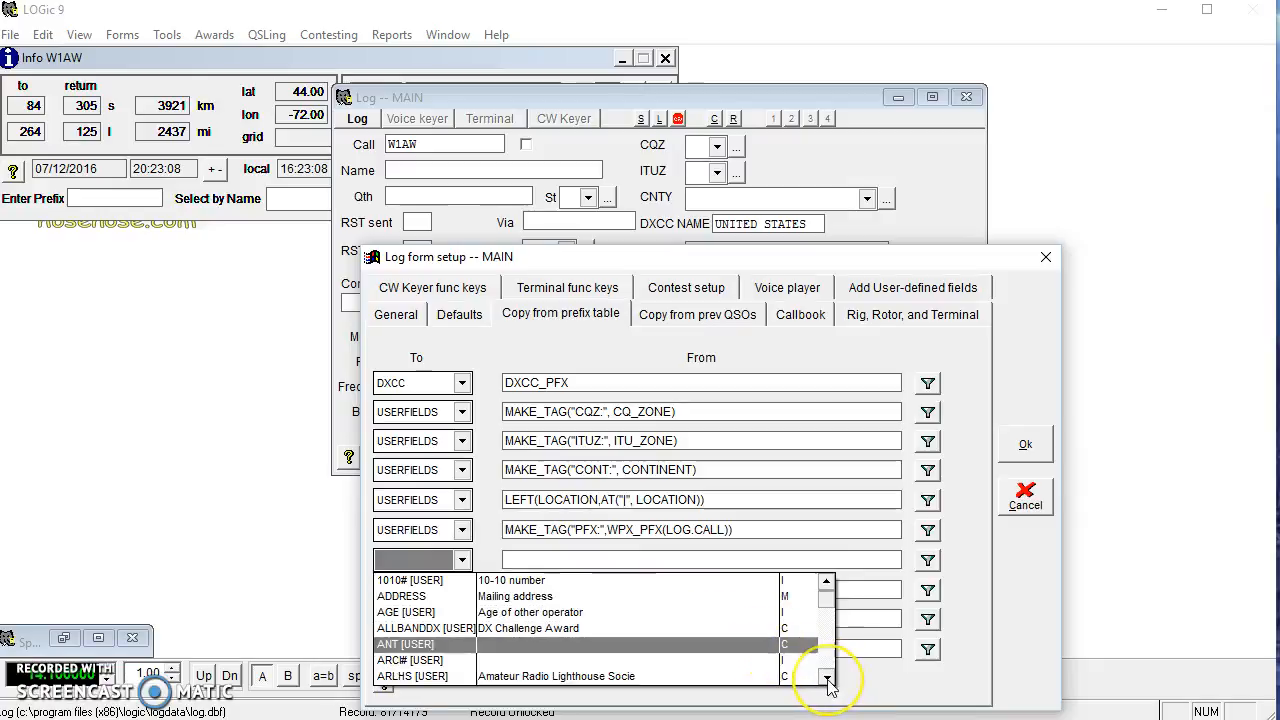
scroll(828, 676, "down", 8)
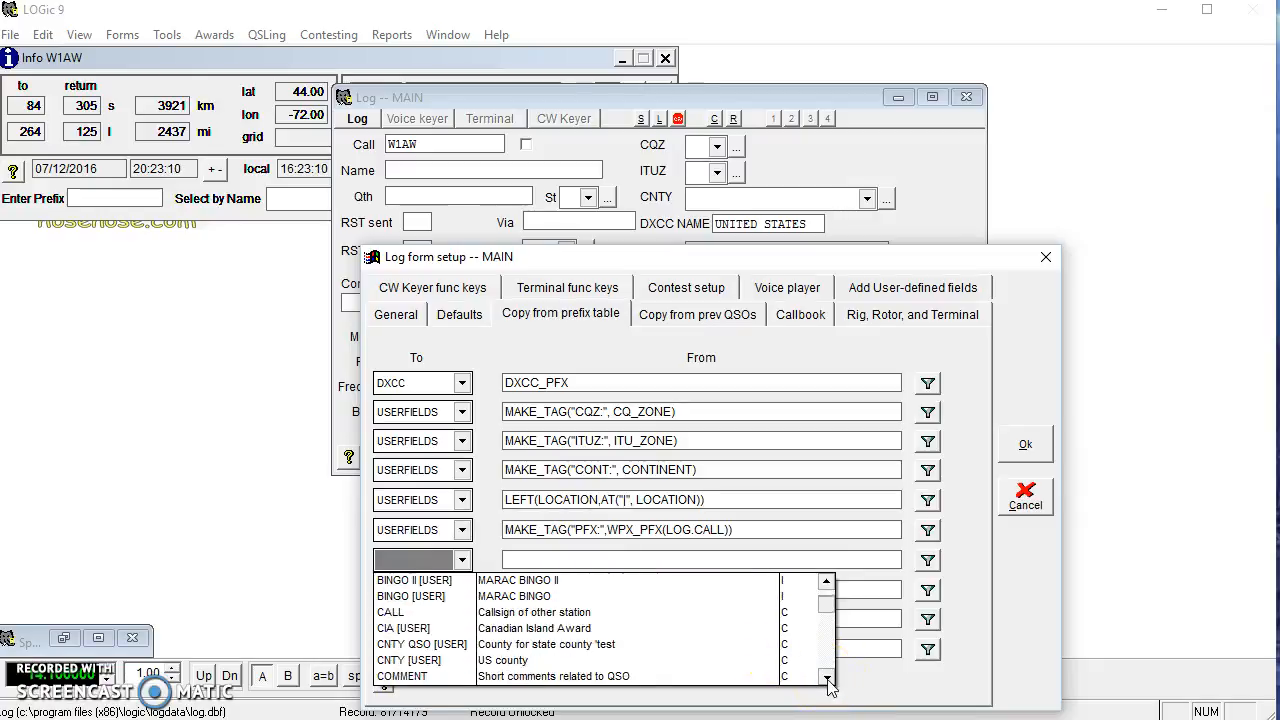
scroll(828, 676, "down", 4)
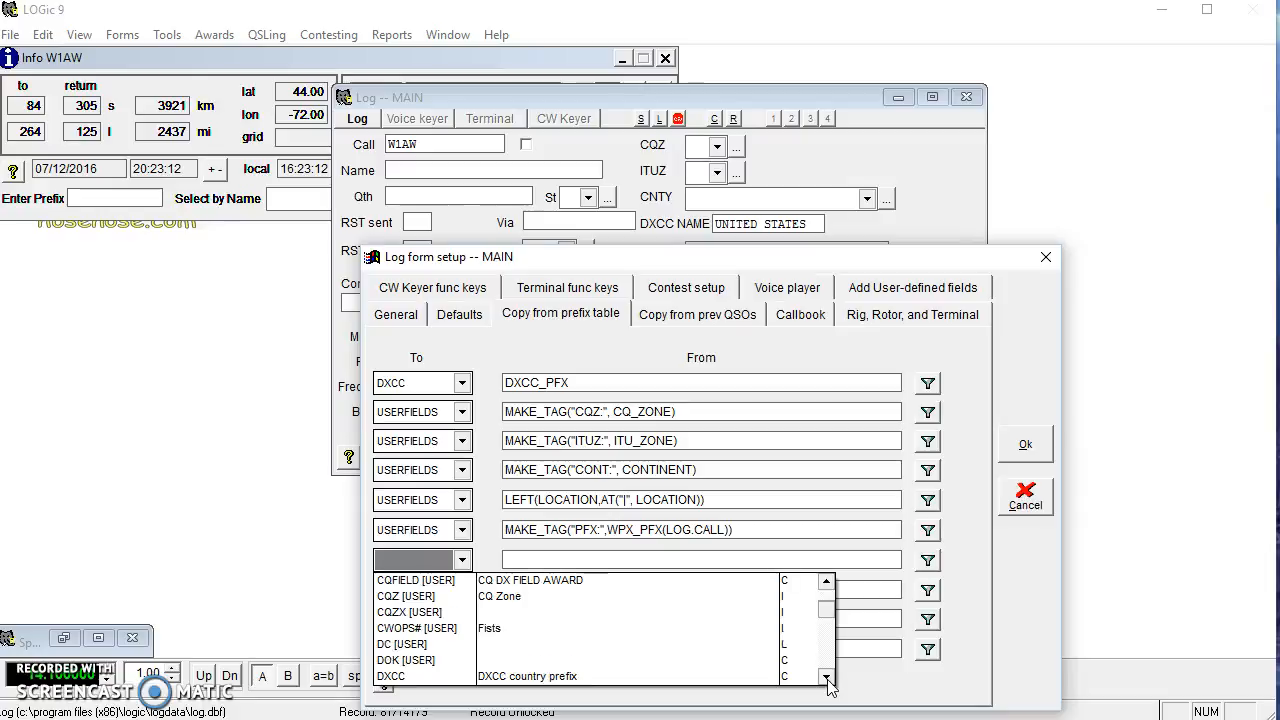
left_click(560, 678)
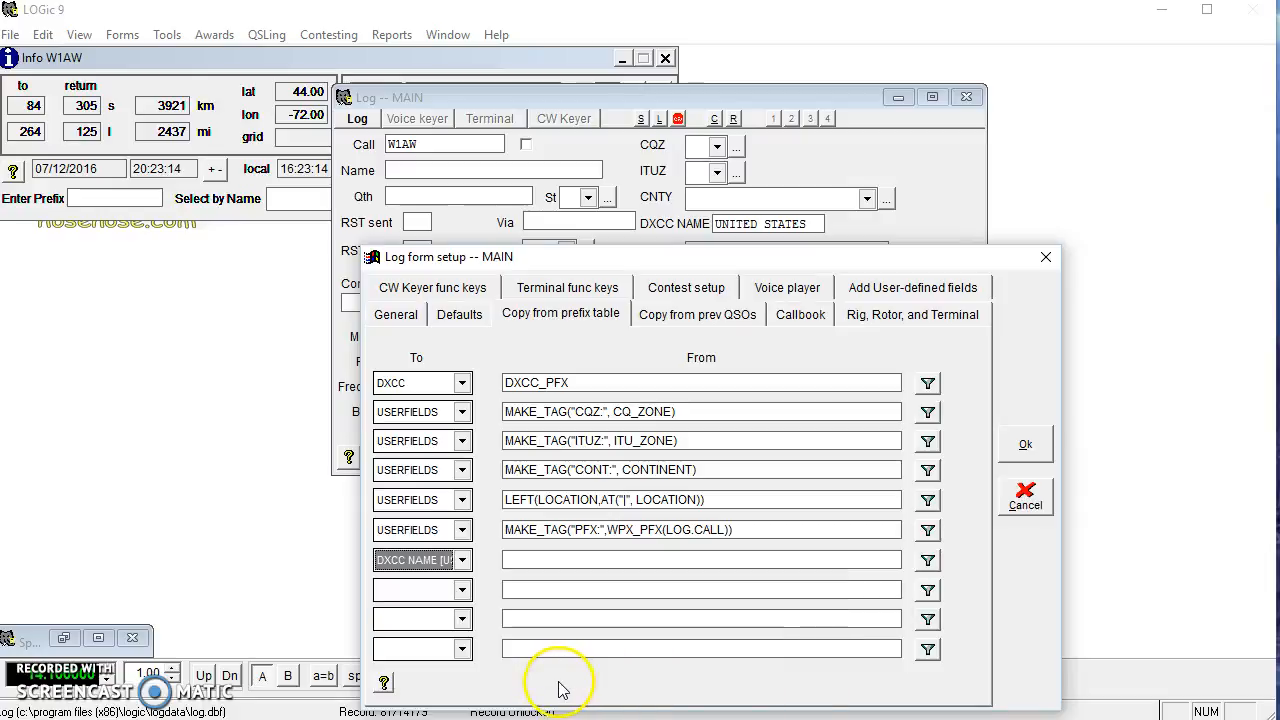
left_click(926, 563)
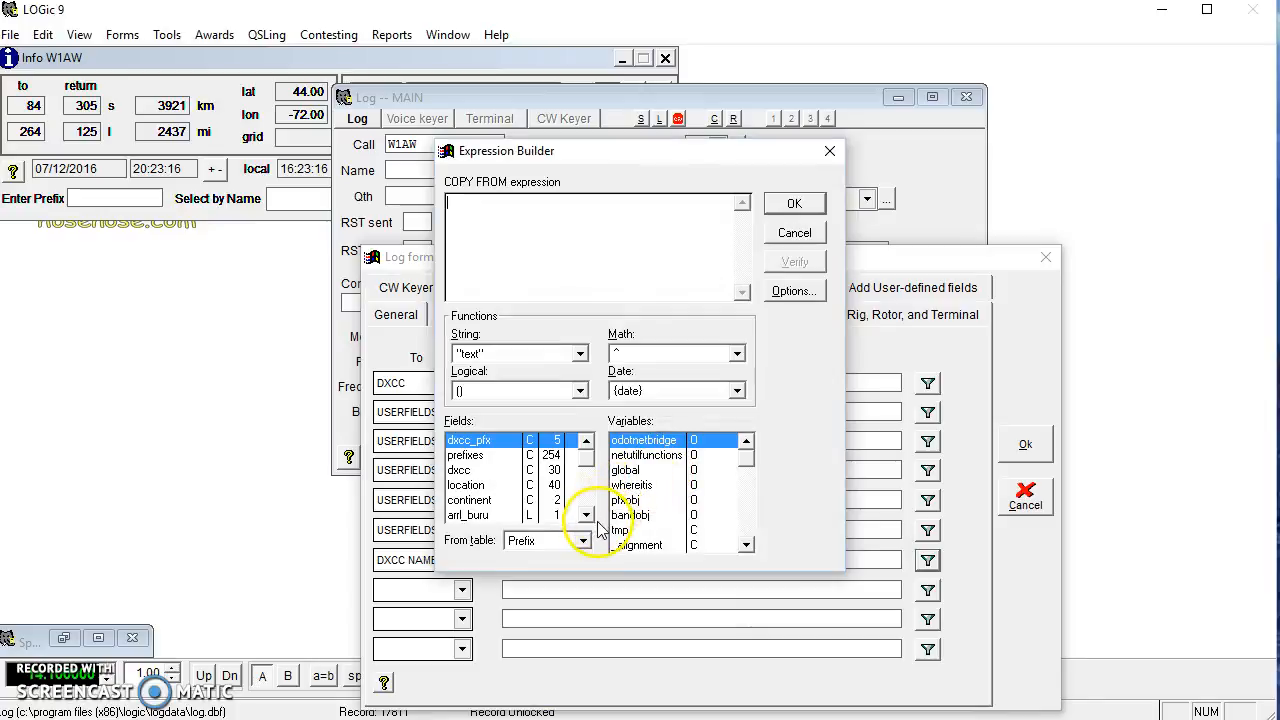
Insert the prefix table's dxcc field as Prefix.dxcc in the DXCC NAME copy expression and confirm.
left_click(458, 470)
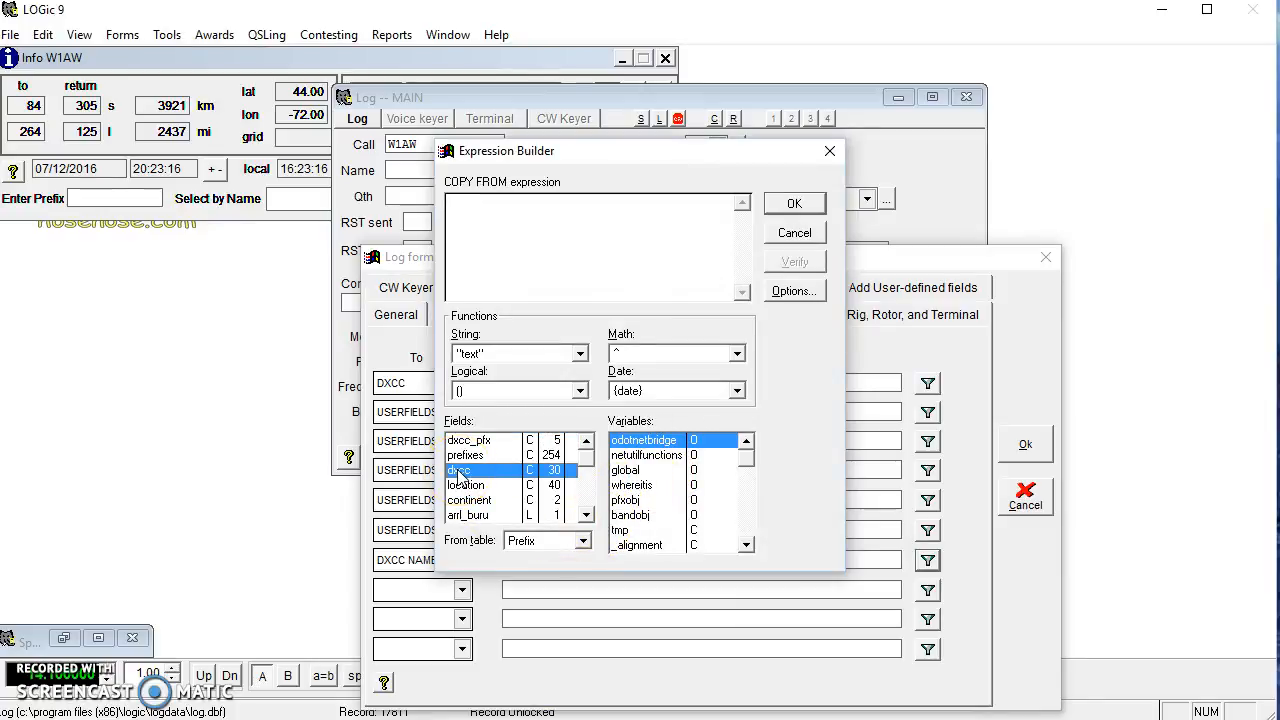
left_click_drag(458, 472, 555, 475)
left_click(466, 477)
left_click(797, 206)
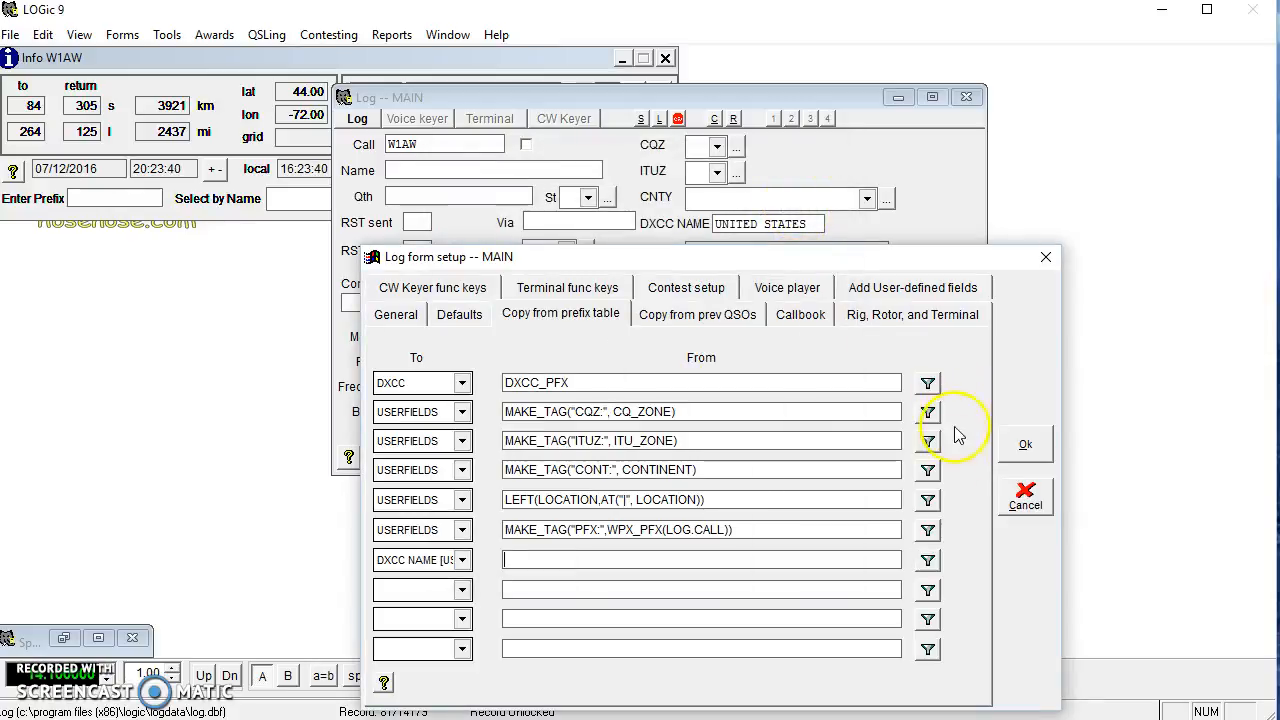
left_click(928, 561)
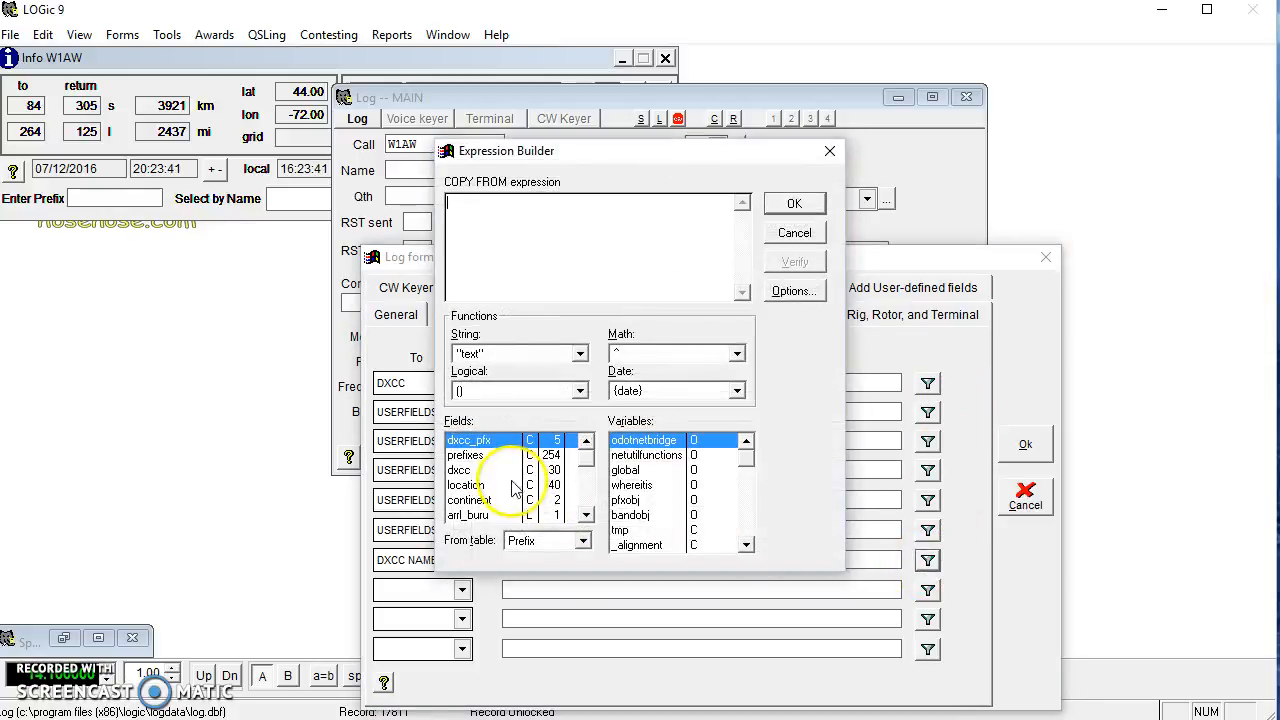
left_click(462, 471)
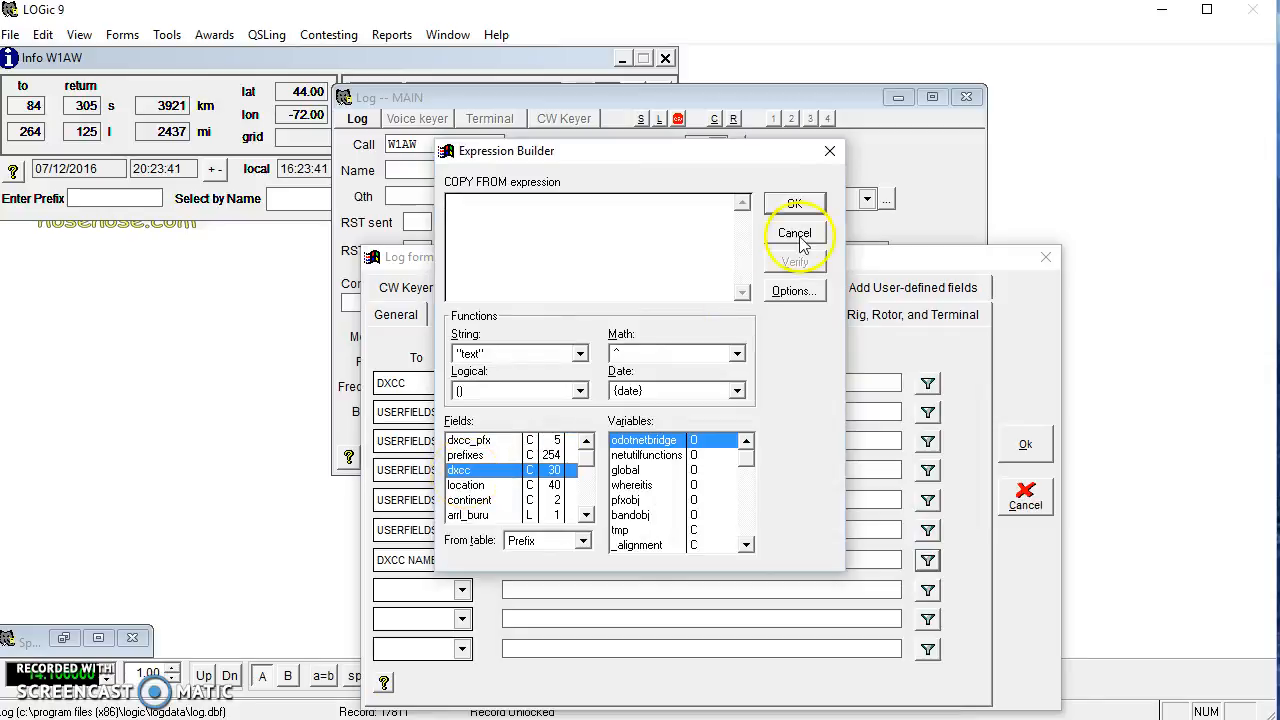
double_click(458, 471)
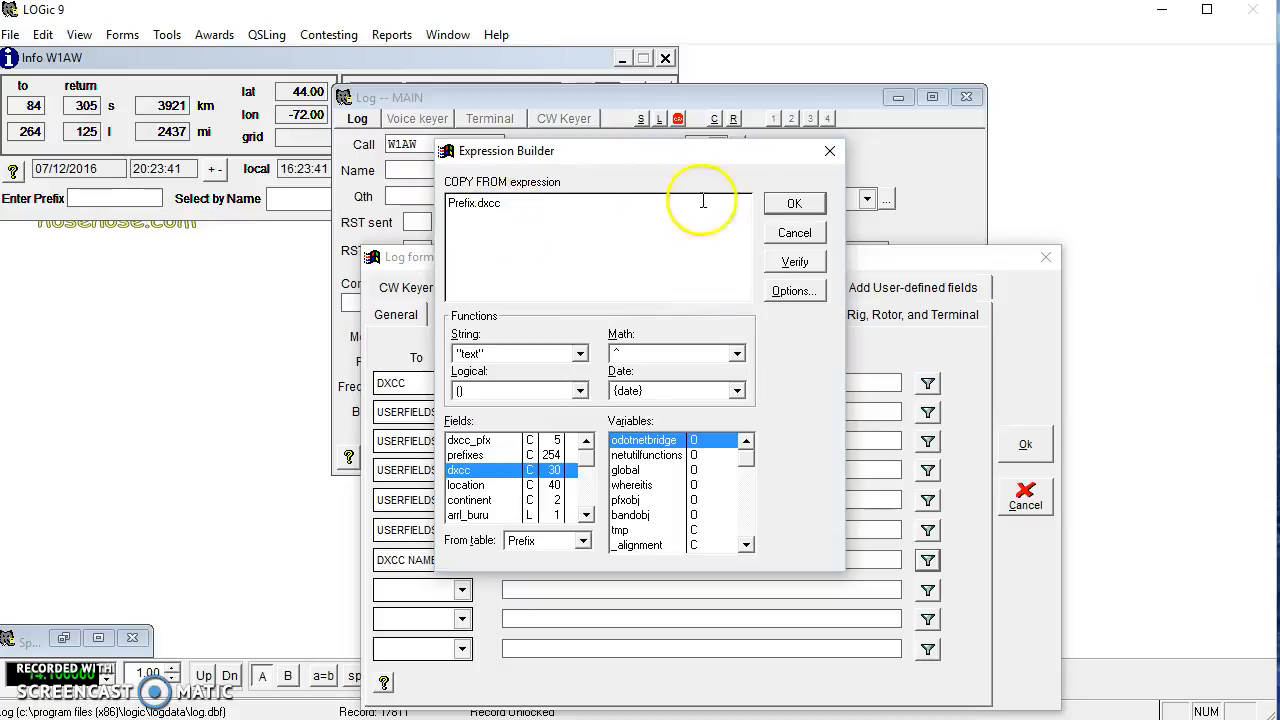
left_click(790, 205)
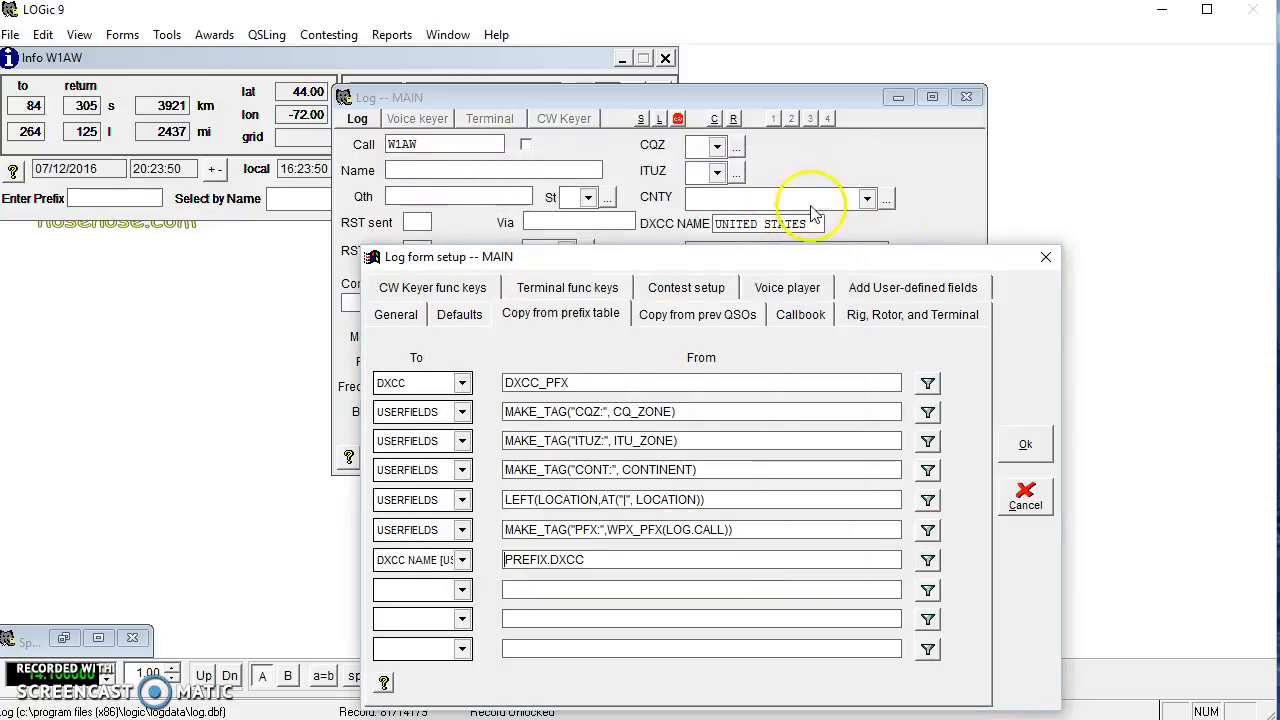
left_click(1038, 448)
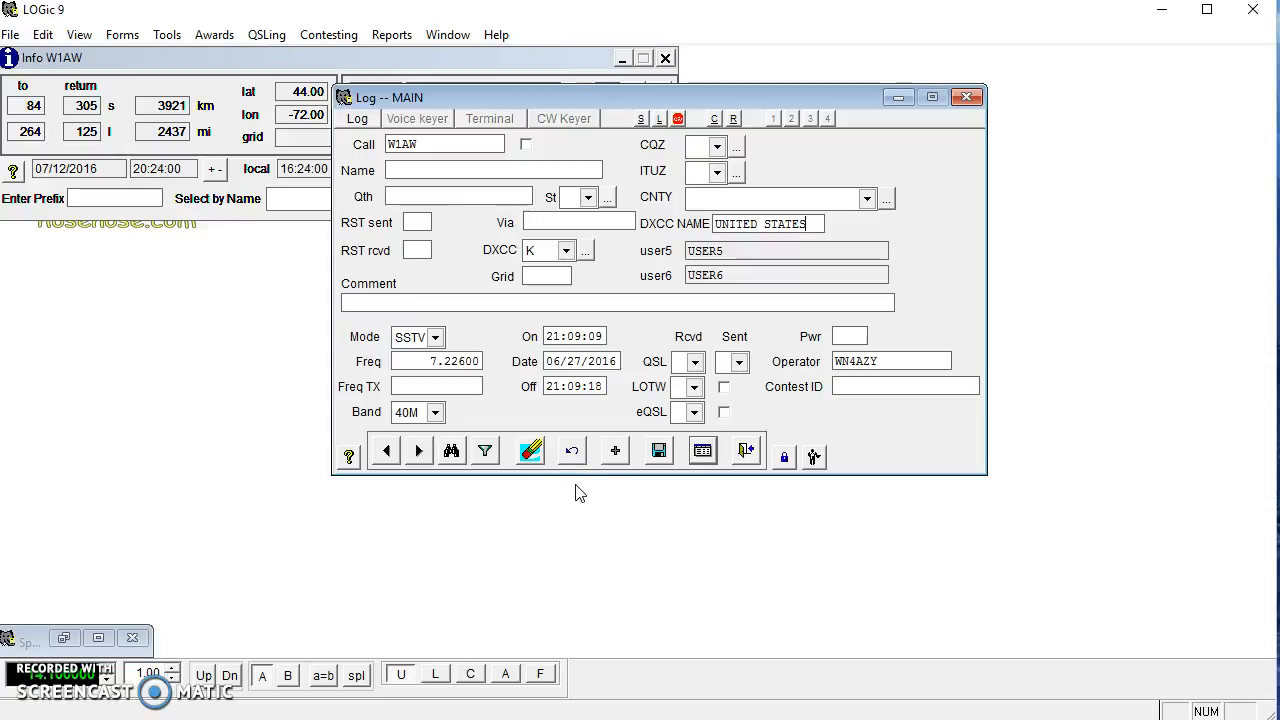
left_click(622, 460)
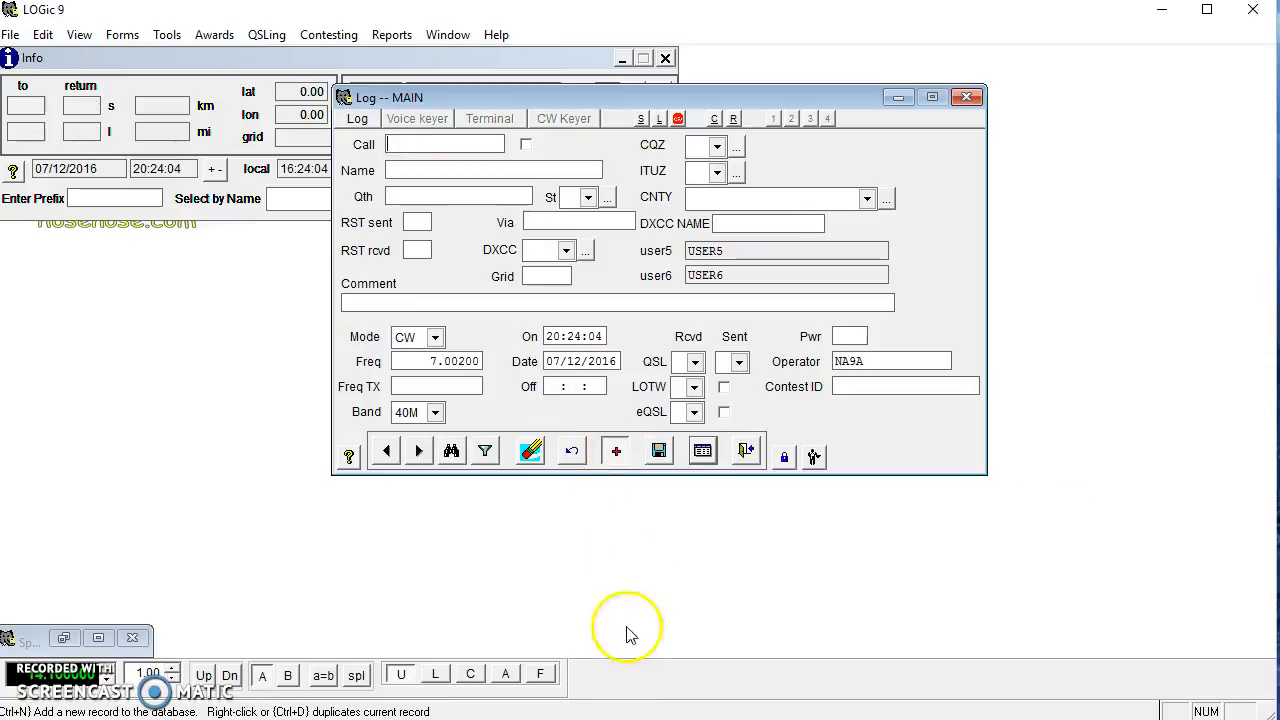
type("UR")
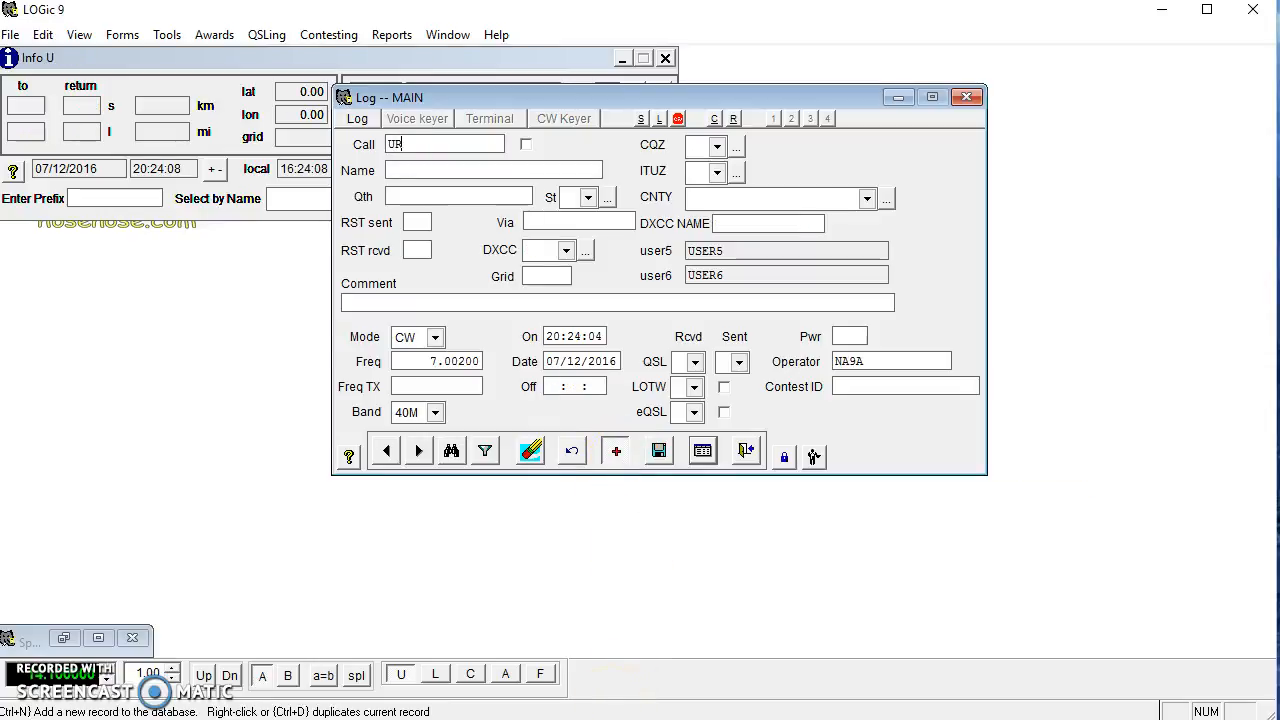
type("3")
key("BackSpace")
type("2XC")
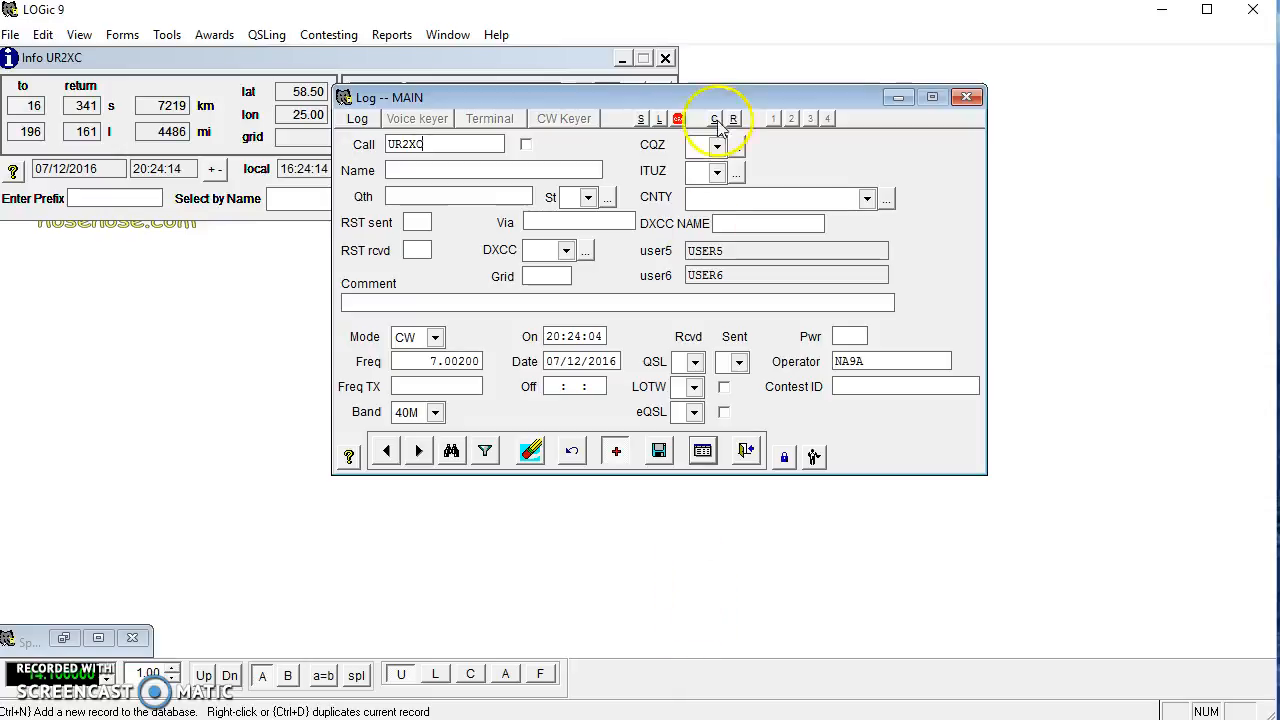
left_click_drag(683, 95, 640, 194)
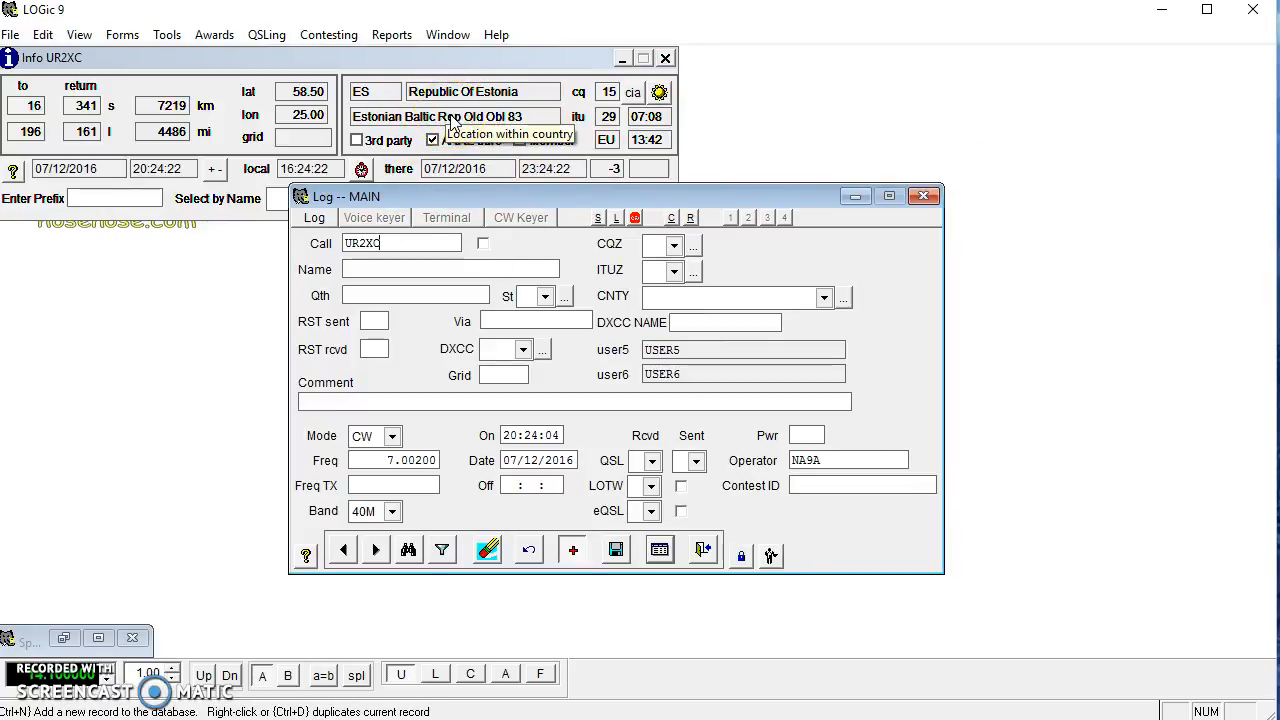
left_click(366, 243)
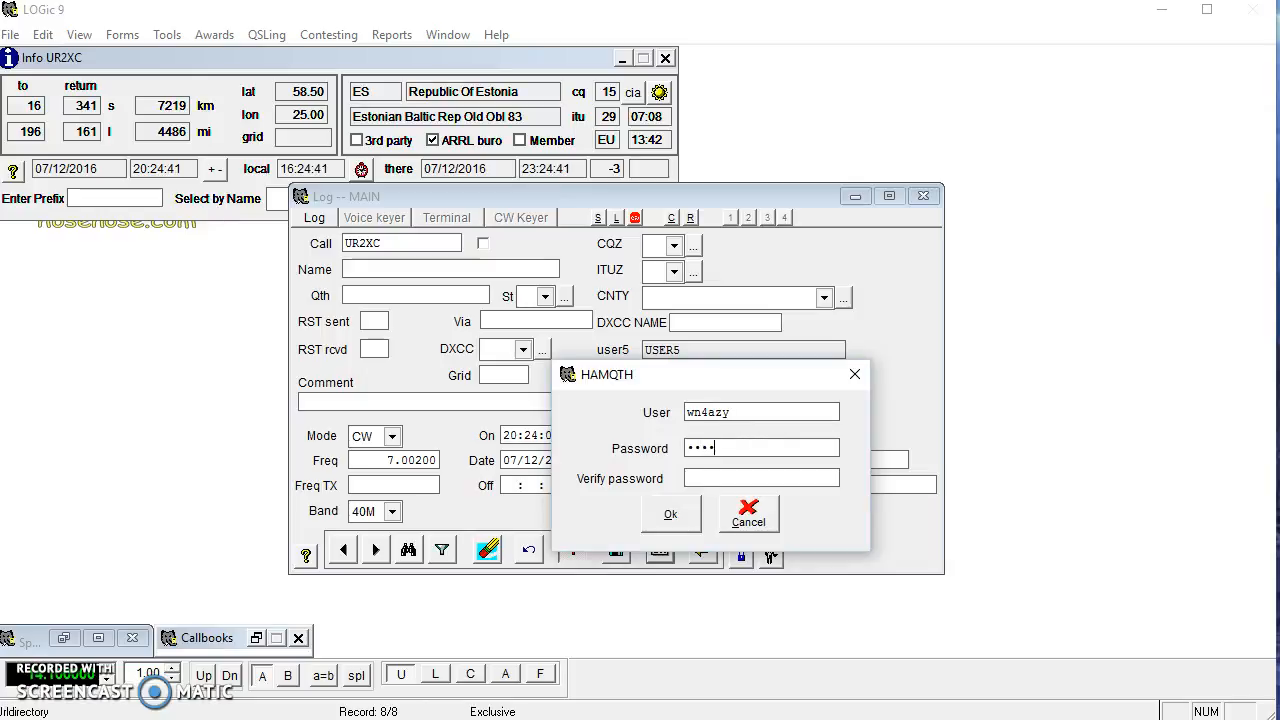
type("•••")
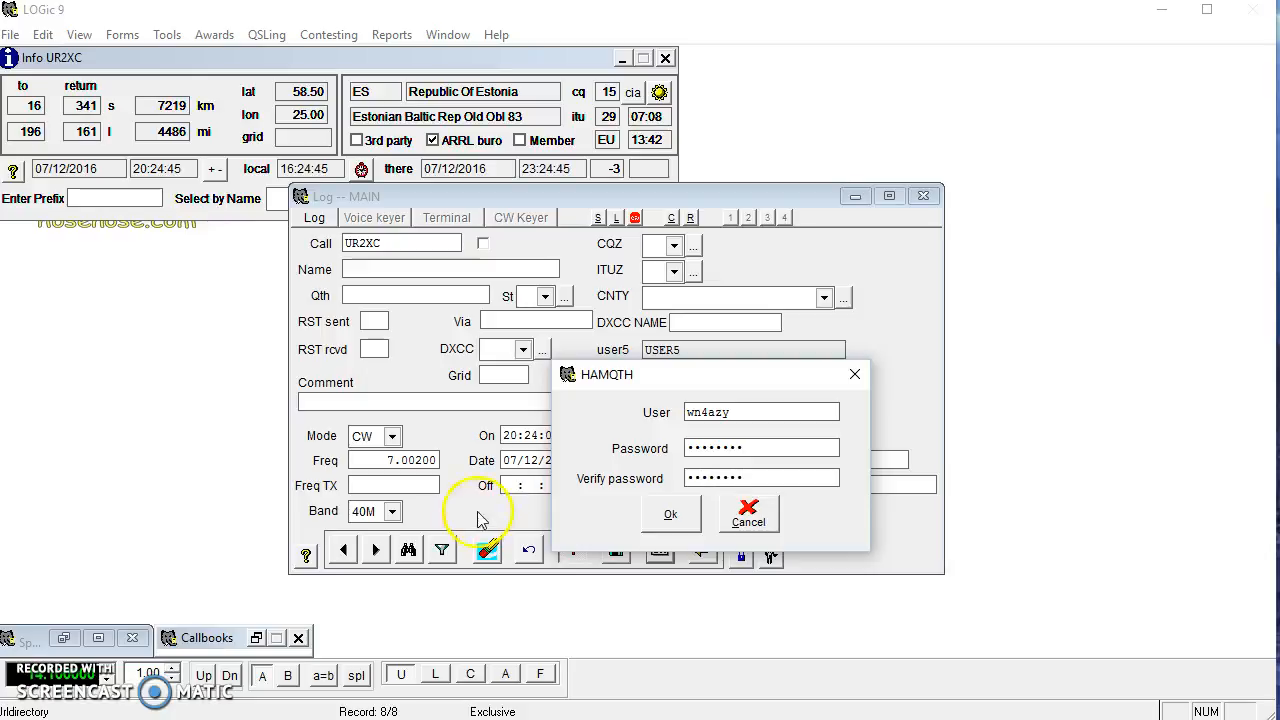
left_click(668, 514)
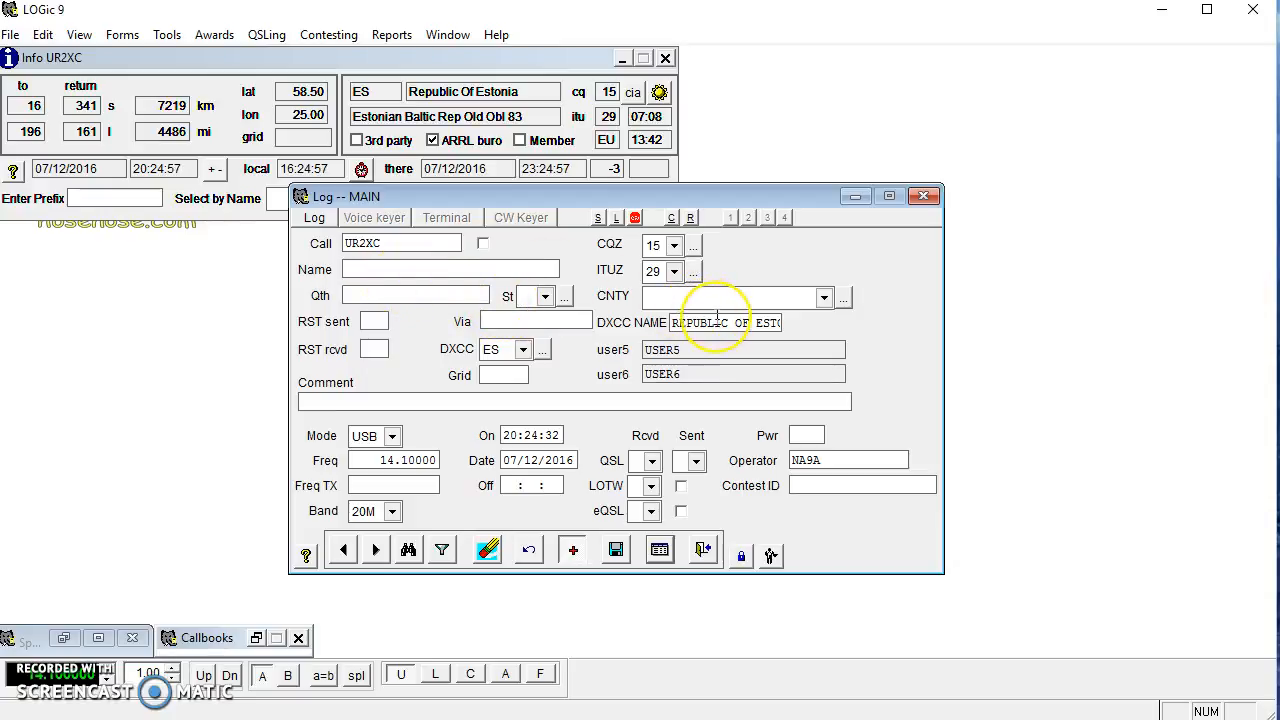
Unlock the form layout, set DXCC NAME's max width to 24 characters, then relock it.
left_click(770, 318)
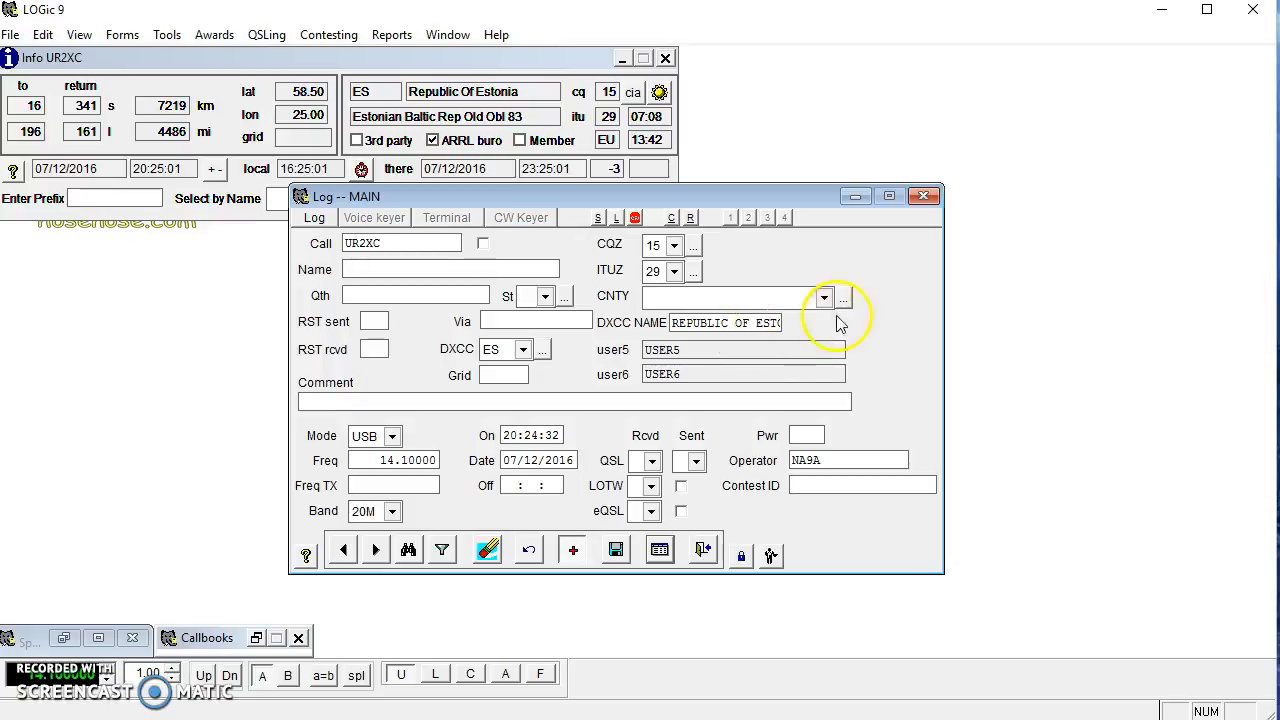
left_click(740, 560)
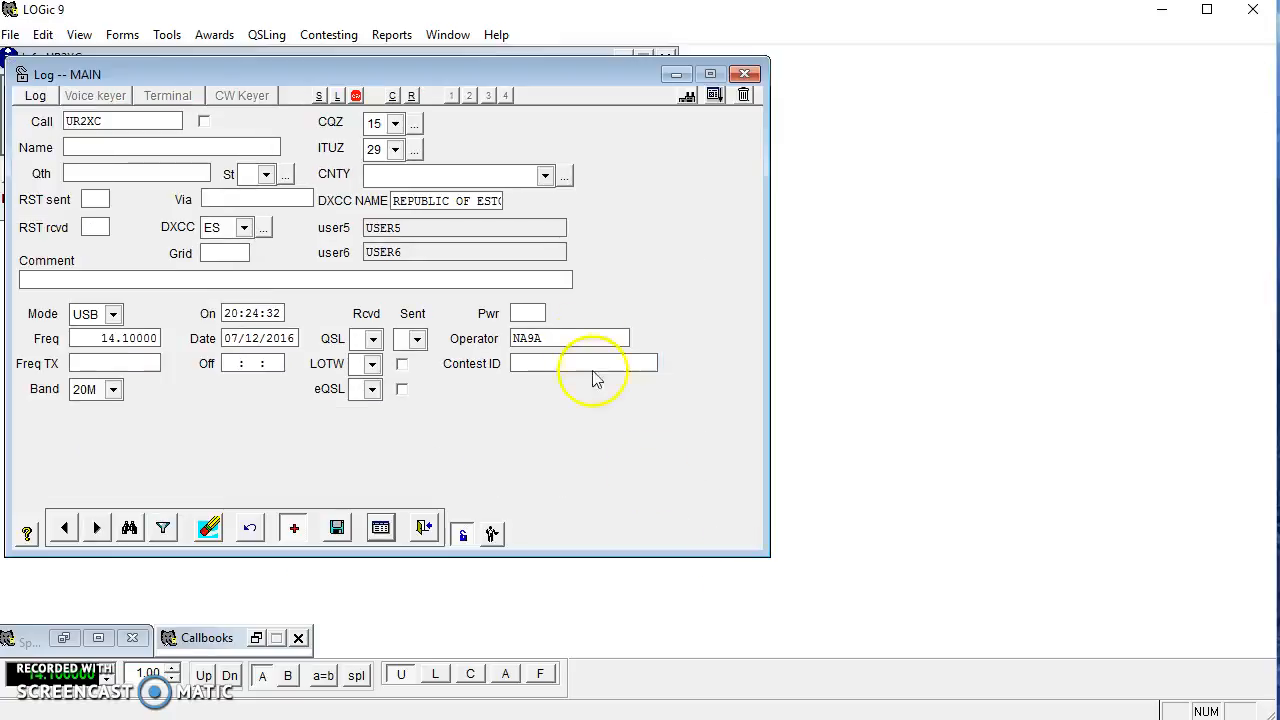
right_click(459, 204)
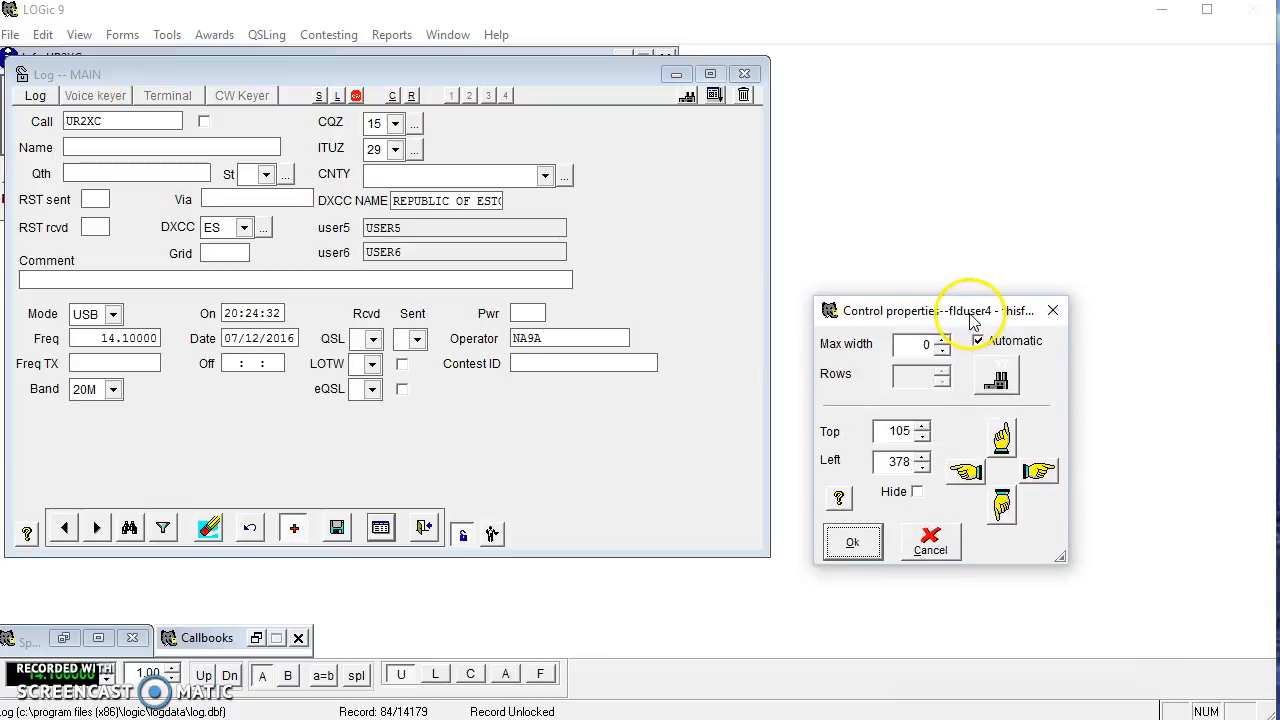
left_click(943, 346)
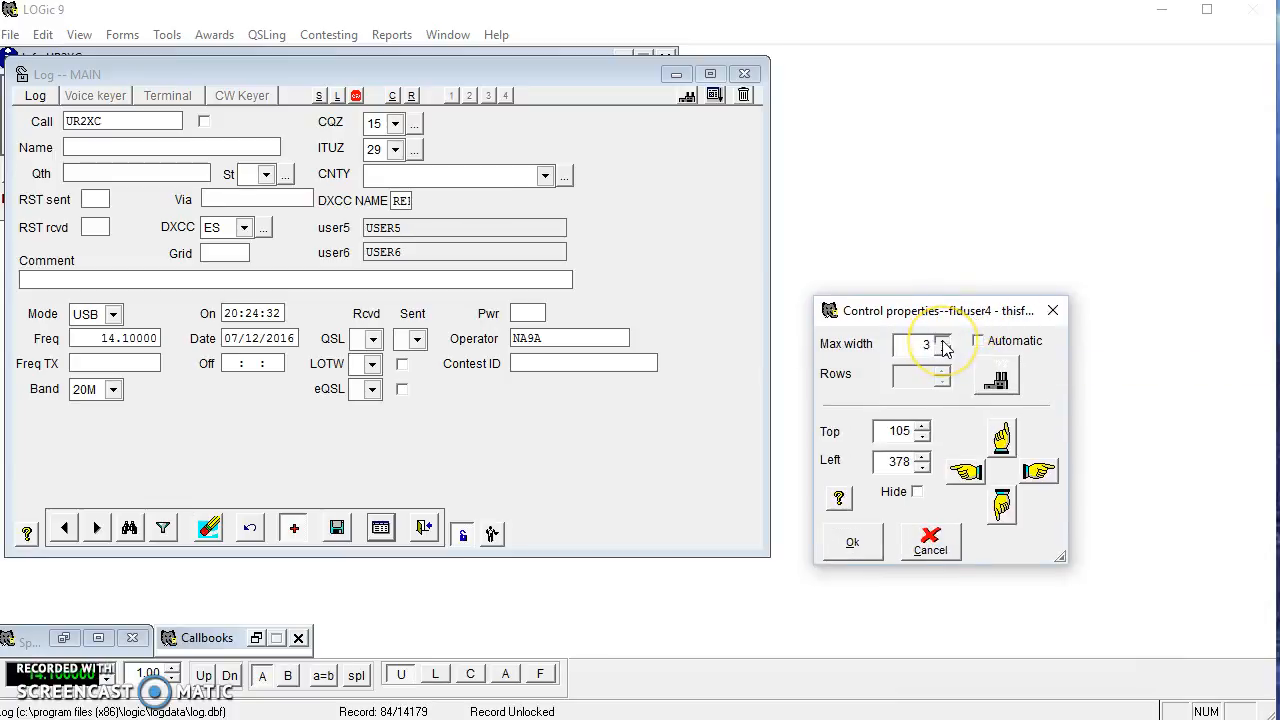
left_click_drag(943, 346, 943, 346)
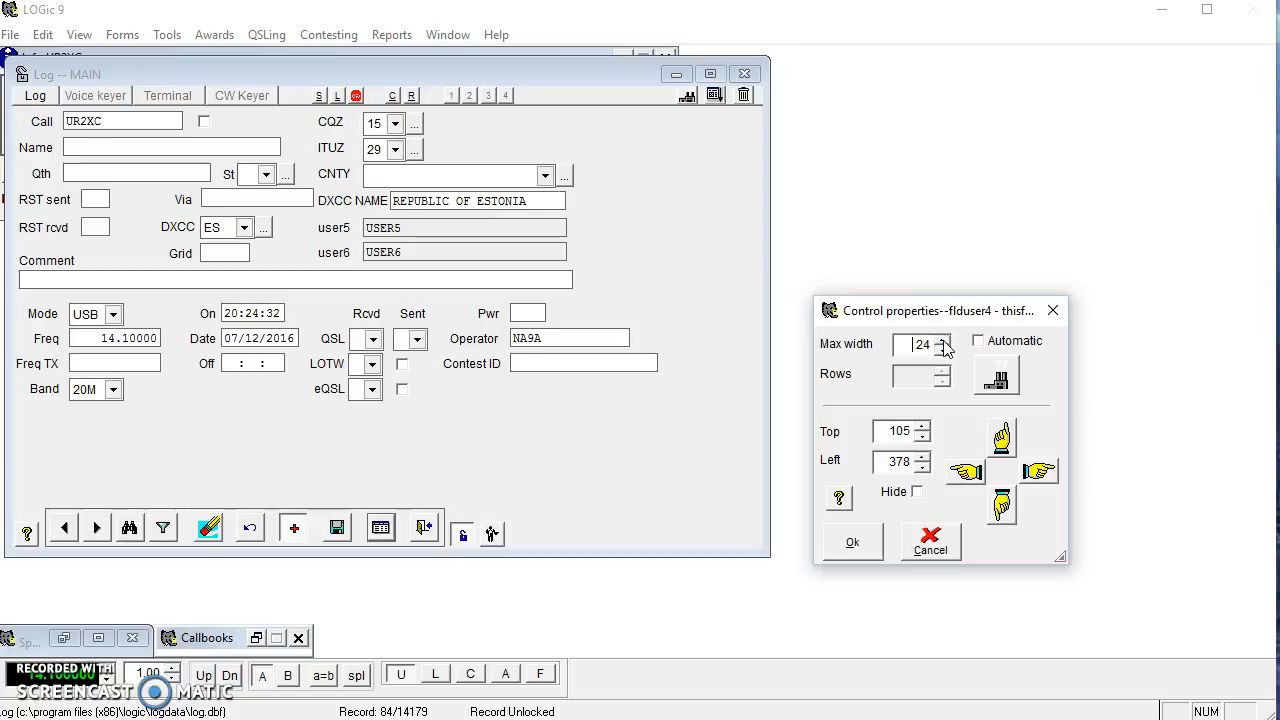
left_click(852, 542)
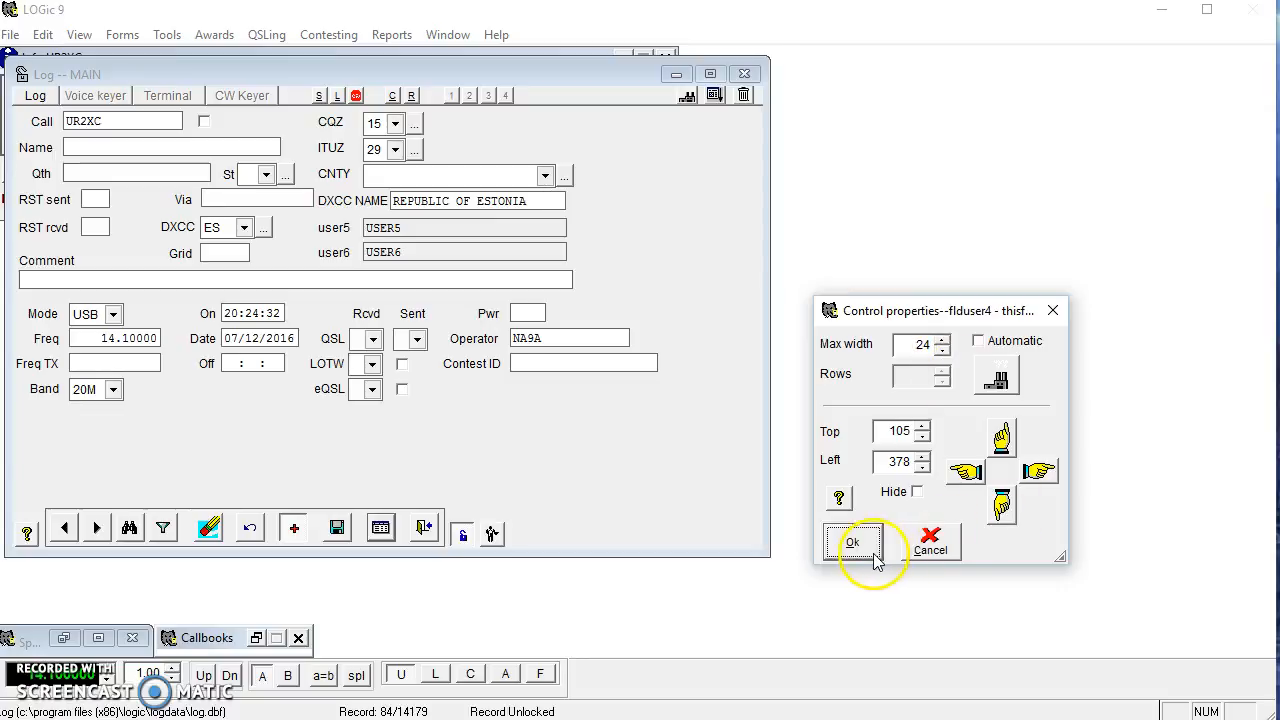
left_click(460, 537)
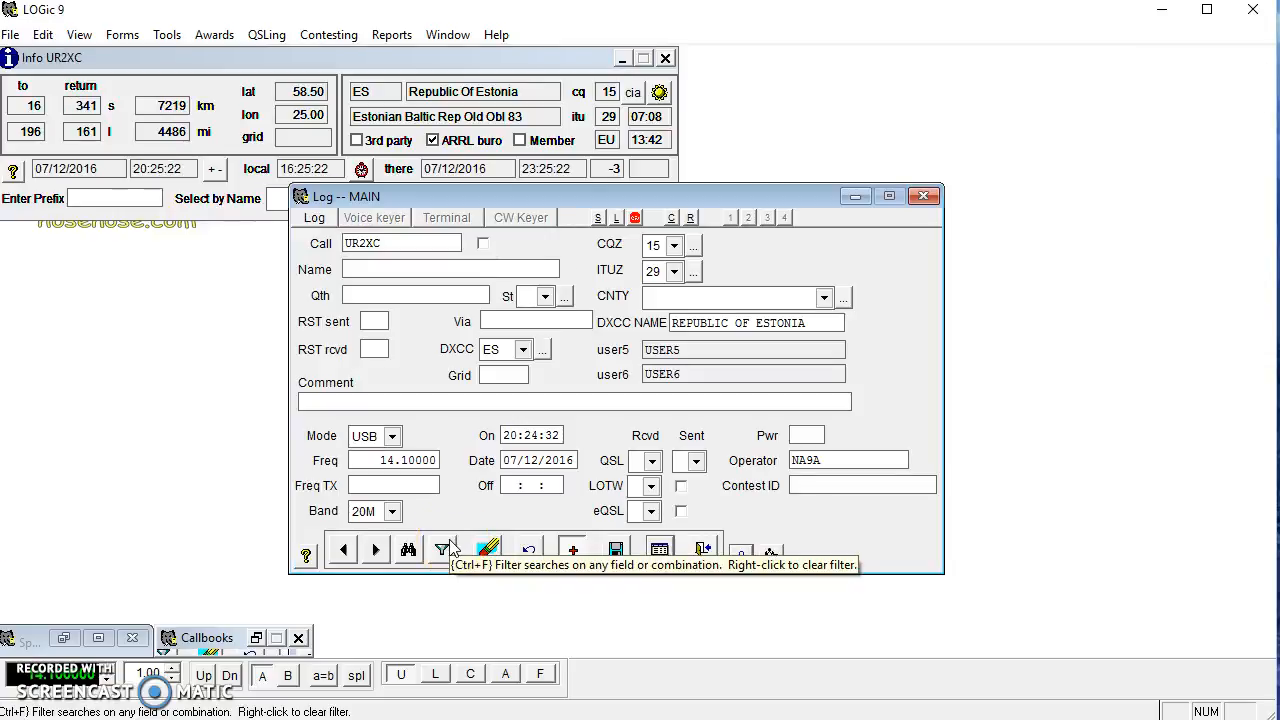